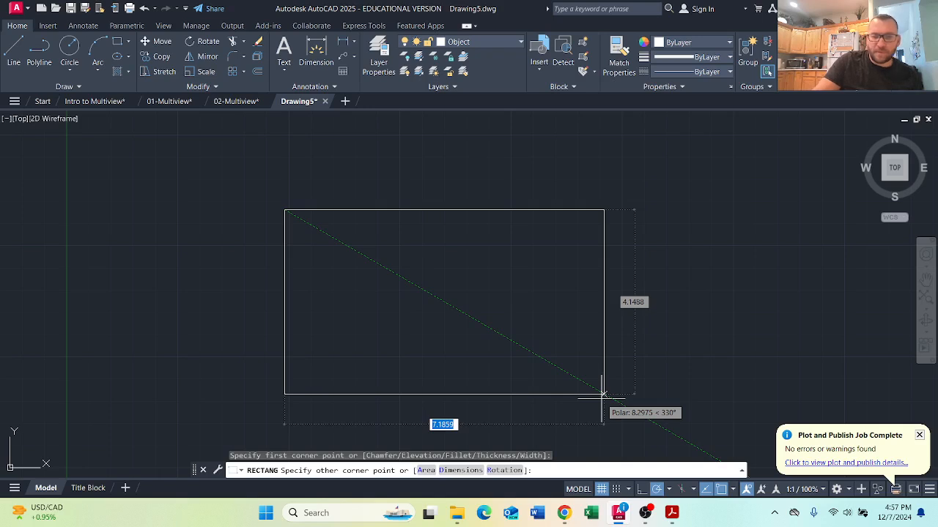
- Complete the rectangle with a width of 10 and a height of 8
{"action": "type", "text": "10"}
{"action": "key", "text": "Tab"}
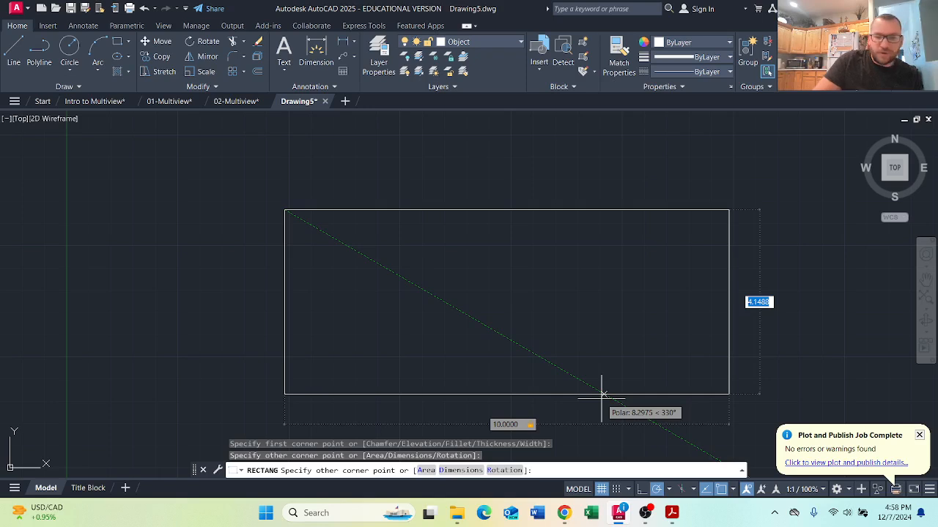
{"action": "type", "text": "8"}
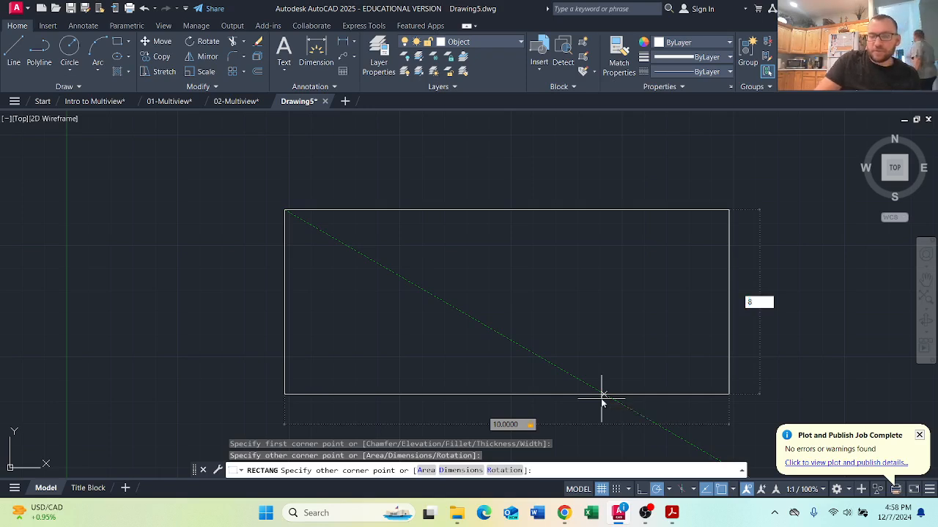
{"action": "key", "text": "Return"}
{"action": "scroll", "coordinate": [523, 335], "scroll_direction": "down", "scroll_amount": 4}
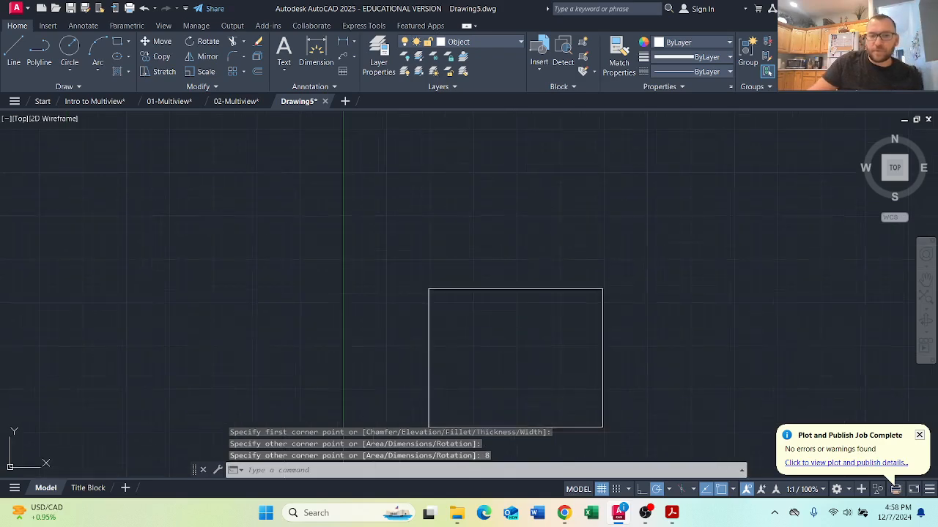
{"action": "middle_click_drag", "start_coordinate": [519, 342], "coordinate": [431, 245]}
{"action": "scroll", "coordinate": [424, 255], "scroll_direction": "up", "scroll_amount": 2}
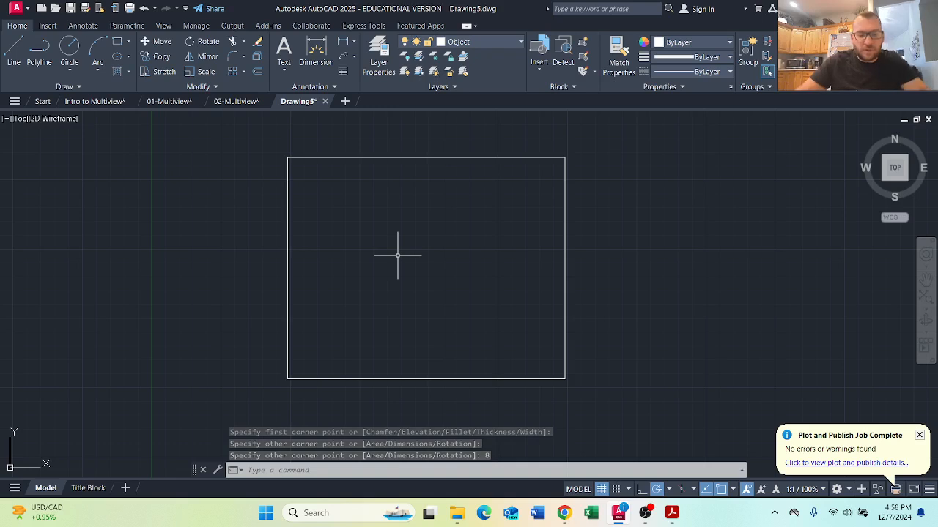
- Explode the 10 by 8 rectangle into separate lines
{"action": "type", "text": "x"}
{"action": "key", "text": "Return"}
{"action": "mouse_move", "coordinate": [492, 200]}
{"action": "left_mouse_down"}
{"action": "mouse_move", "coordinate": [389, 115]}
{"action": "mouse_move", "coordinate": [381, 132]}
{"action": "left_mouse_up"}
{"action": "key", "text": "Return"}
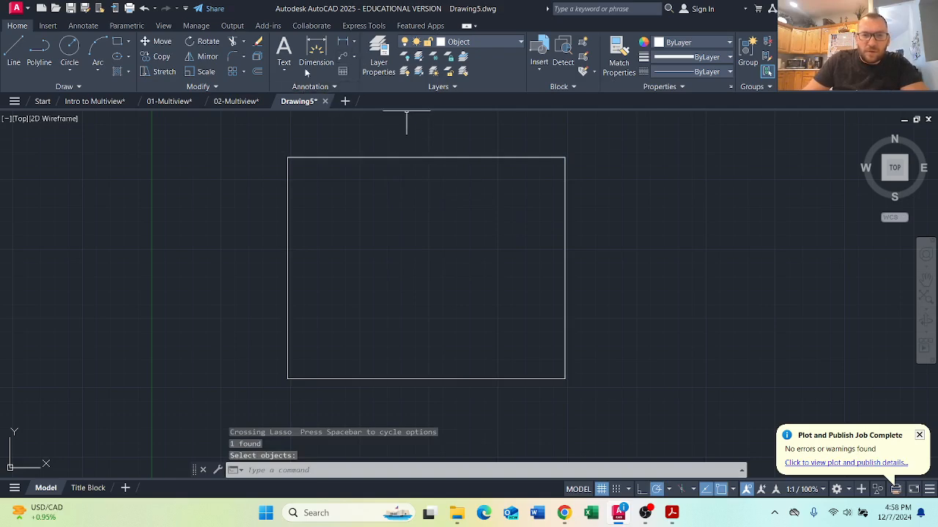
- Offset the rectangle's left edge 4.75 to the right, inside the outline
{"action": "left_click", "coordinate": [260, 71]}
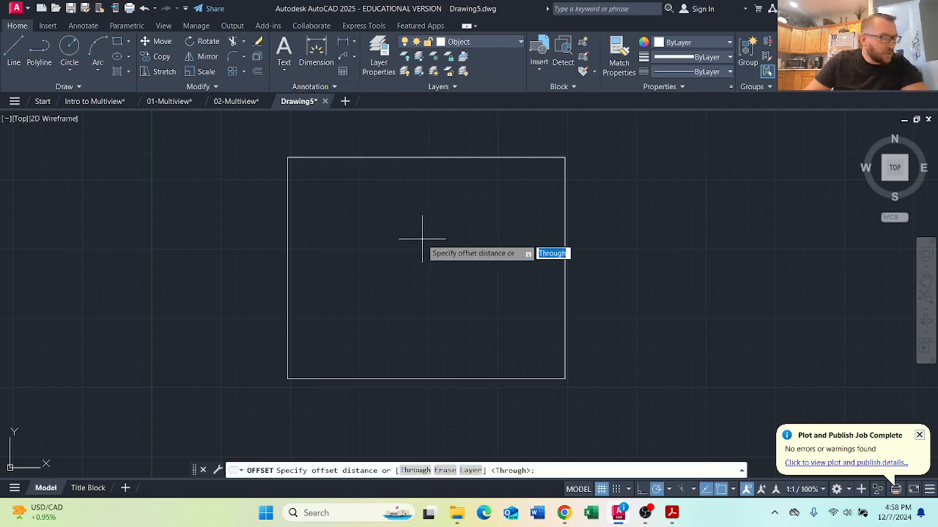
{"action": "type", "text": "4"}
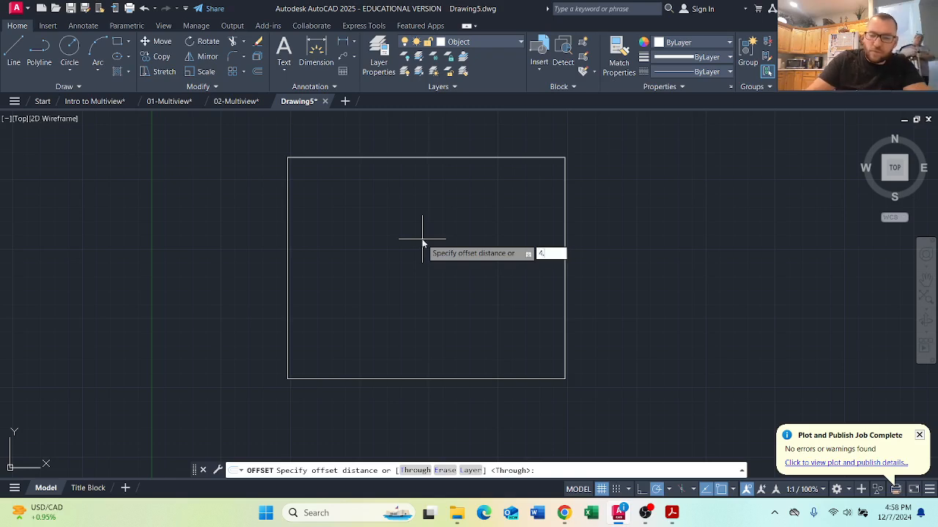
{"action": "type", "text": ".75"}
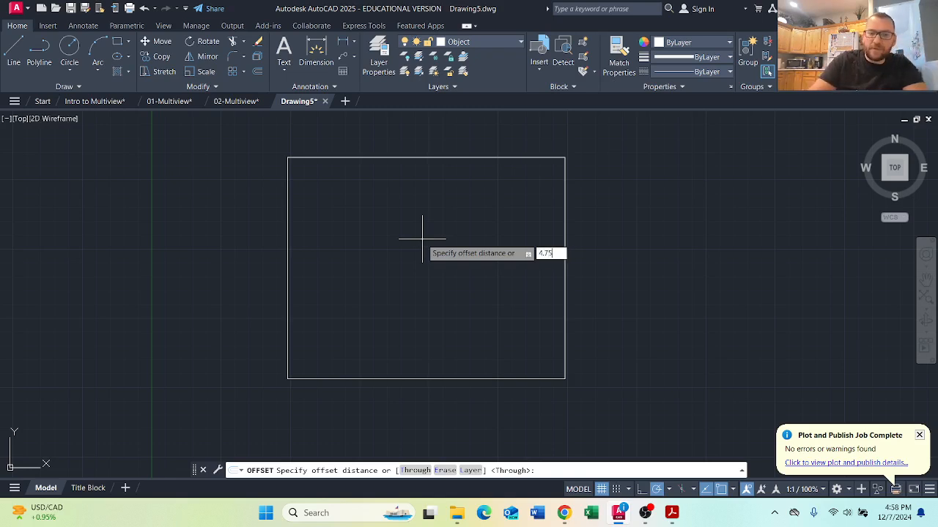
{"action": "key", "text": "Return"}
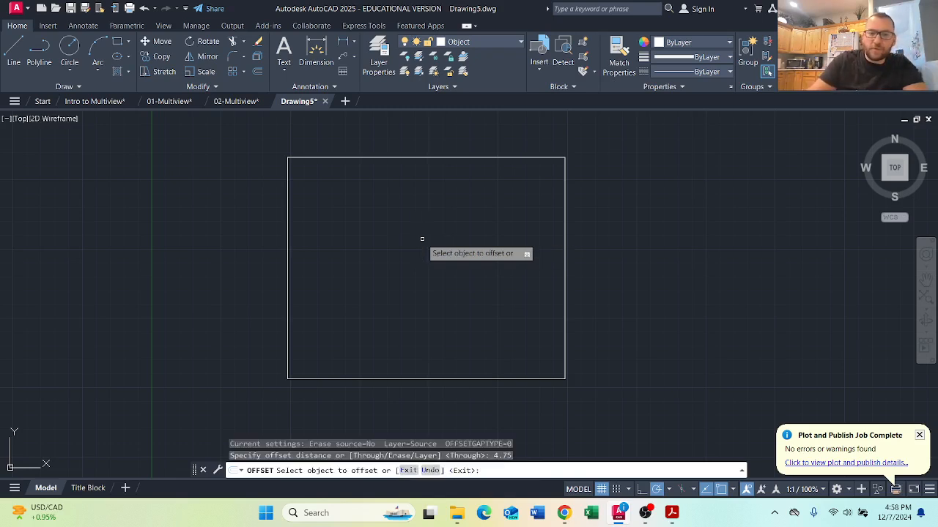
{"action": "left_click", "coordinate": [287, 308]}
{"action": "left_click", "coordinate": [374, 306]}
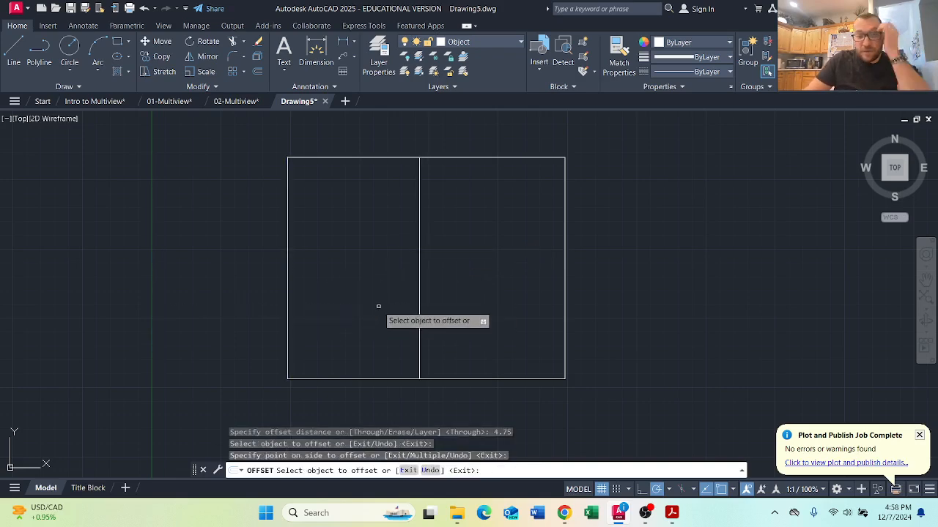
{"action": "key", "text": "Return"}
- Offset the rectangle's bottom edge 2.25 upward
{"action": "key", "text": "Return"}
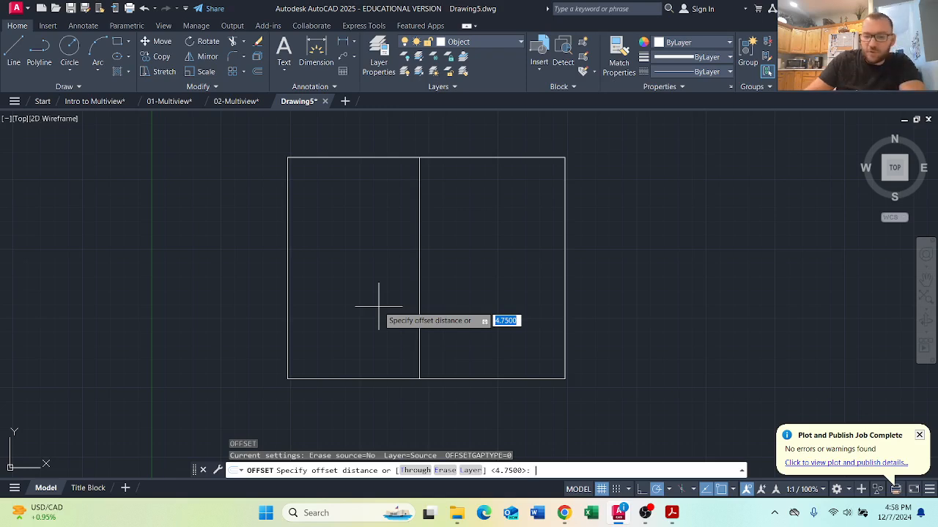
{"action": "type", "text": "2.25"}
{"action": "key", "text": "Return"}
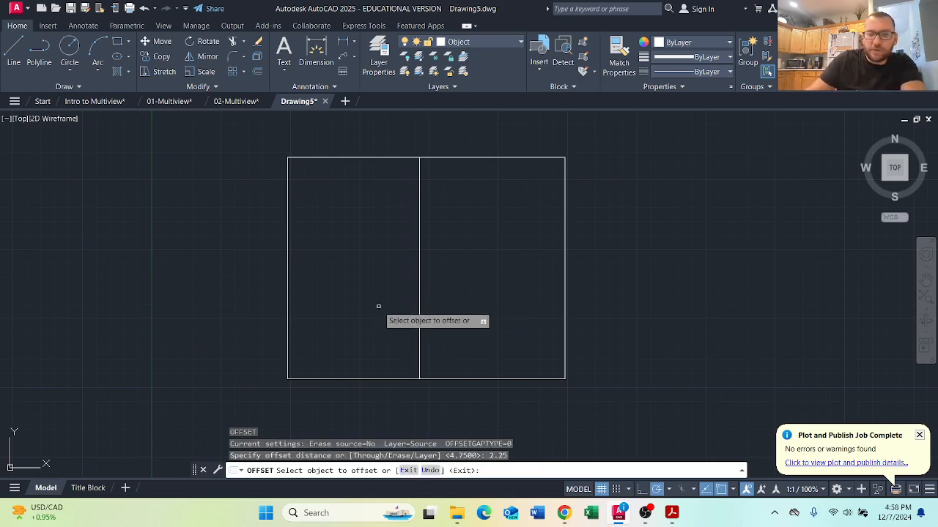
{"action": "left_click", "coordinate": [389, 379]}
{"action": "left_click", "coordinate": [388, 332]}
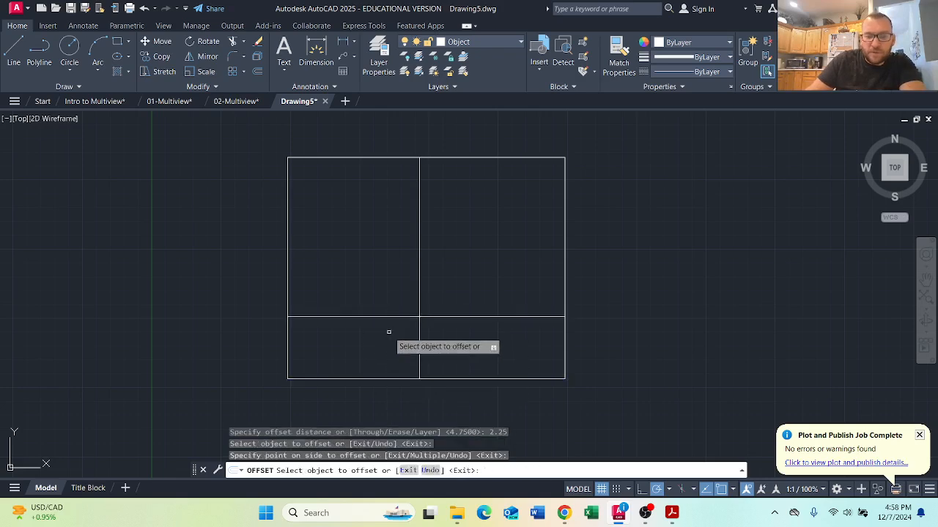
{"action": "right_click", "coordinate": [389, 332]}
{"action": "left_click", "coordinate": [384, 328]}
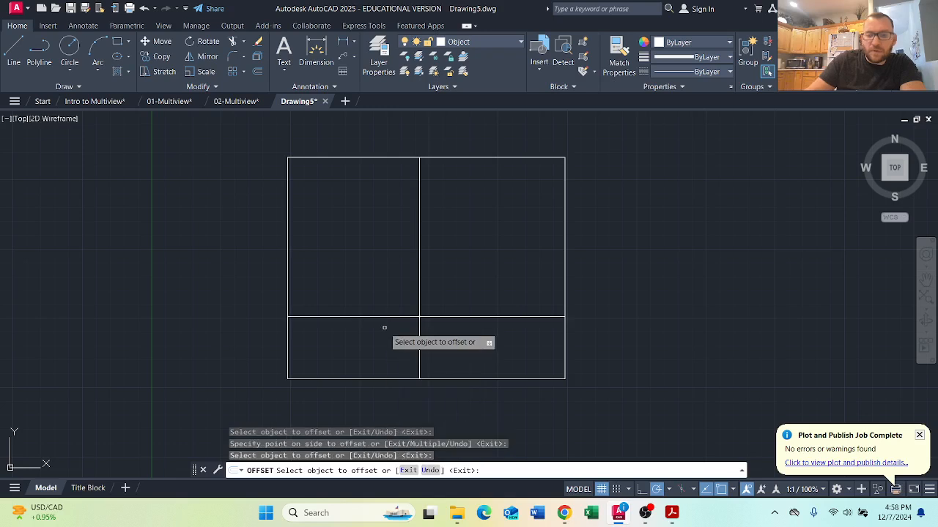
{"action": "key", "text": "Return"}
- Offset the rectangle's right edge and top edge 2.25 inward
{"action": "key", "text": "Return"}
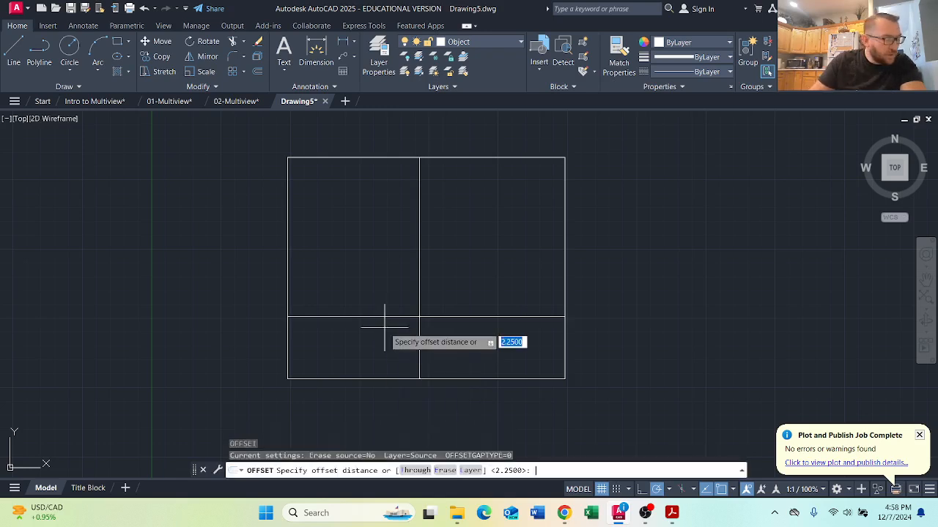
{"action": "type", "text": "2"}
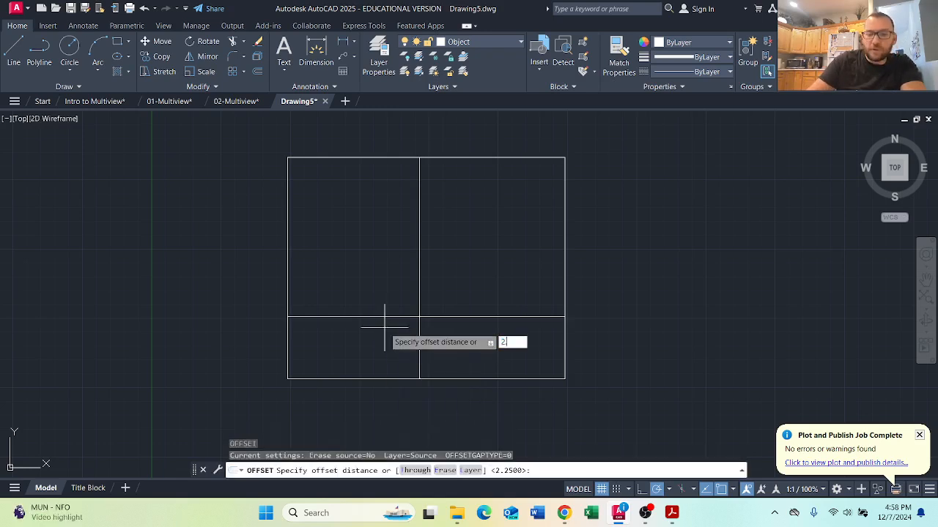
{"action": "key", "text": "Return"}
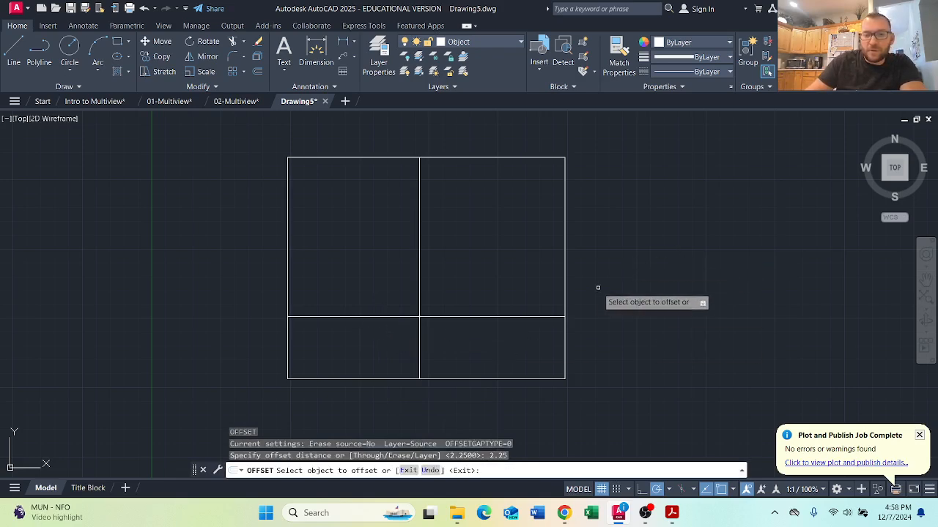
{"action": "left_click", "coordinate": [565, 297]}
{"action": "left_click", "coordinate": [538, 234]}
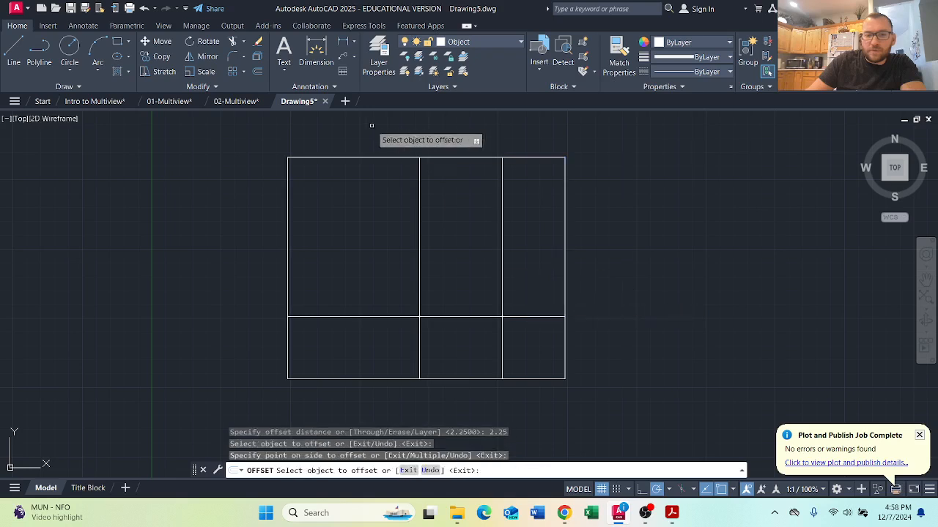
{"action": "left_click", "coordinate": [365, 159]}
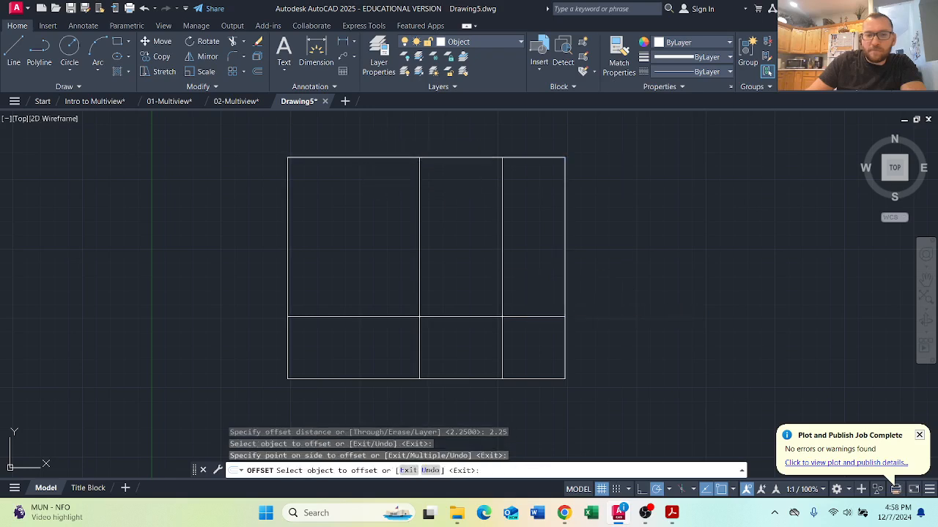
{"action": "left_click", "coordinate": [383, 193]}
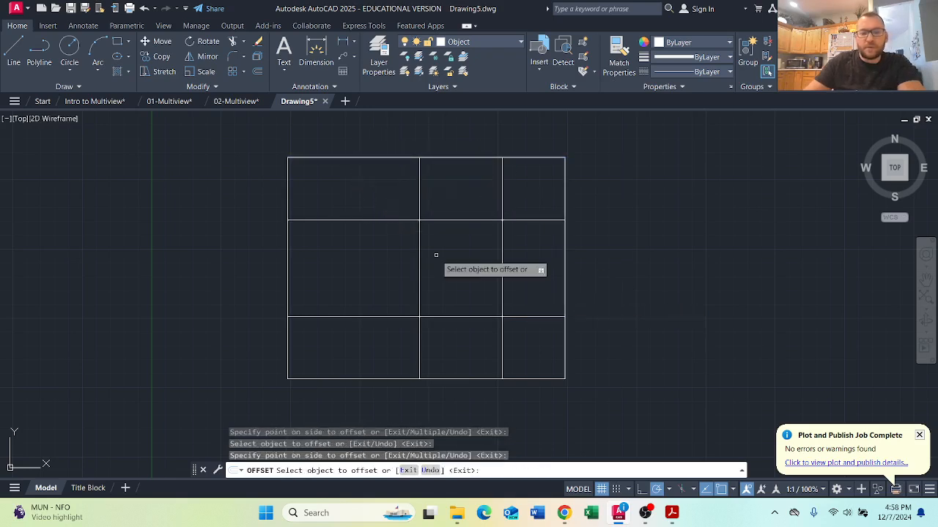
{"action": "key", "text": "Return"}
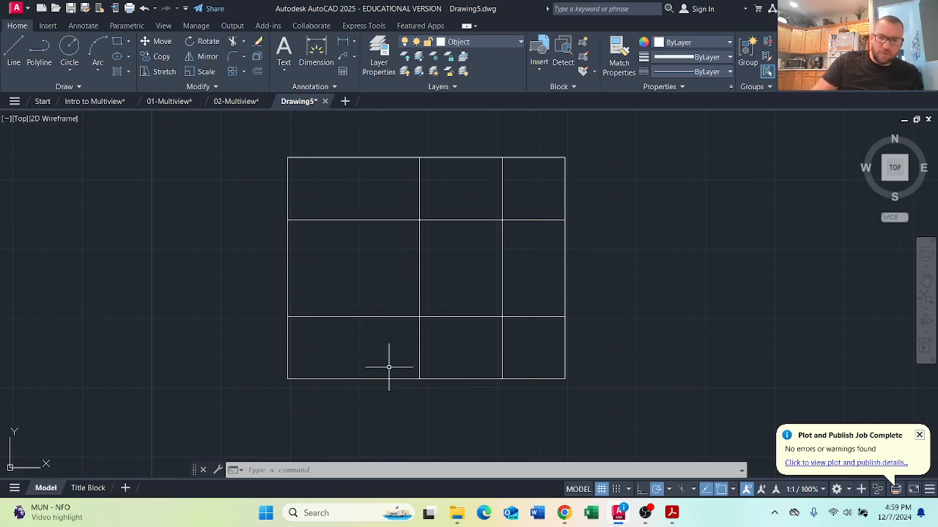
- Offset the rectangle's bottom edge 1.125 upward
{"action": "type", "text": "o"}
{"action": "key", "text": "Return"}
{"action": "type", "text": "1"}
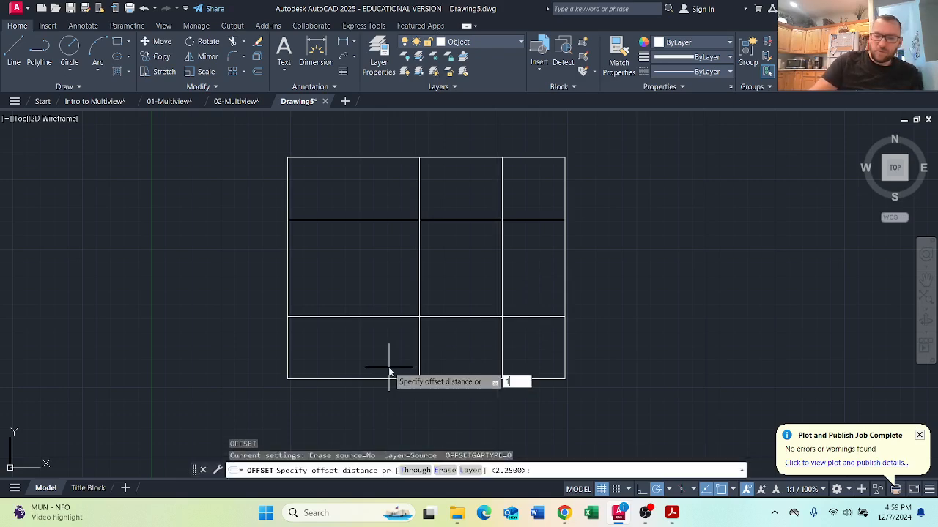
{"action": "type", "text": ".125"}
{"action": "key", "text": "Return"}
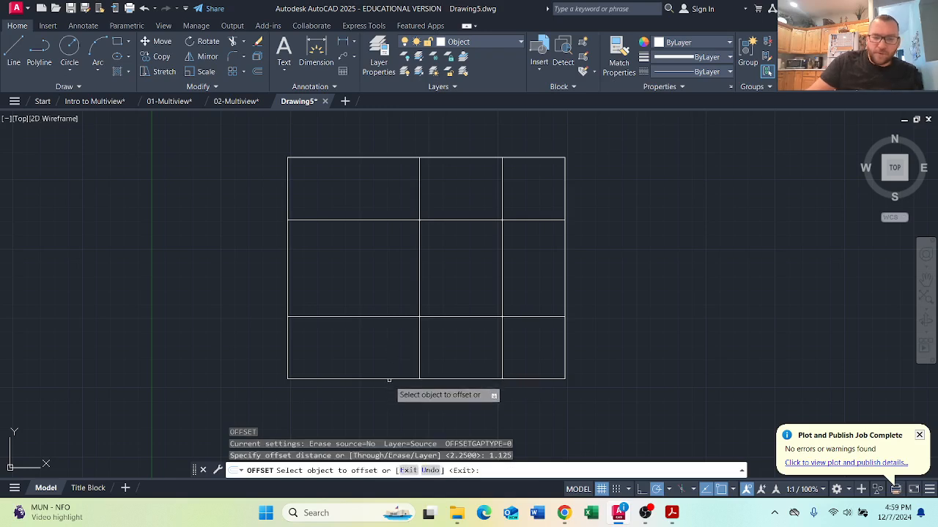
{"action": "left_click", "coordinate": [389, 380]}
{"action": "left_click", "coordinate": [386, 363]}
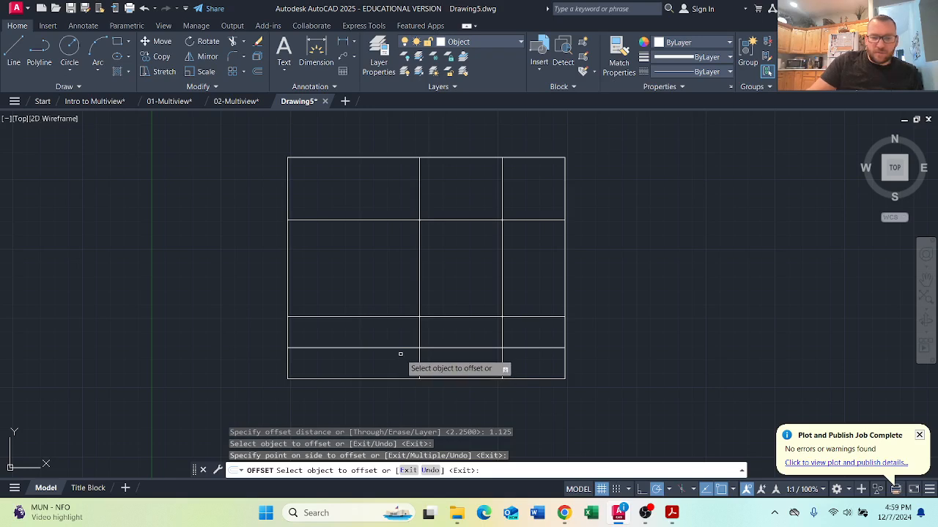
{"action": "key", "text": "Return"}
- Offset the horizontal line 2.25 above the bottom edge downward by 1.5
{"action": "key", "text": "Return"}
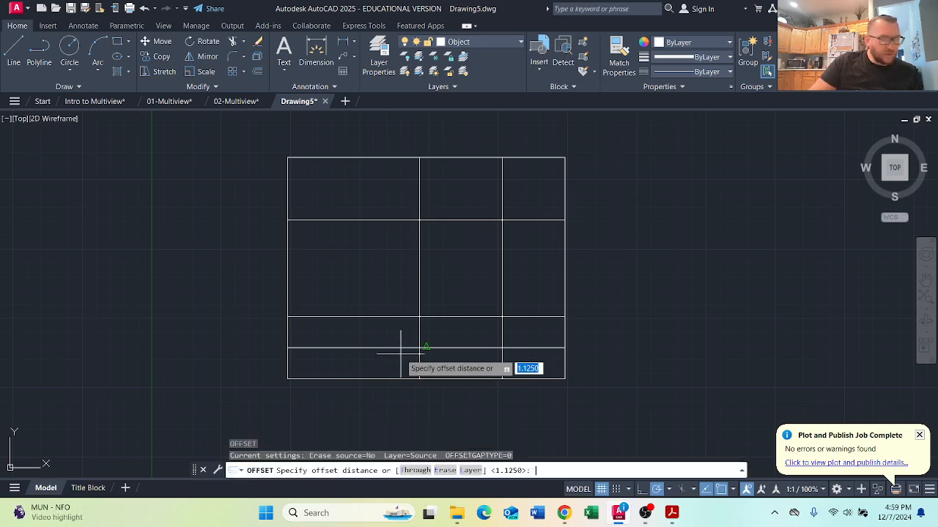
{"action": "type", "text": "1.5"}
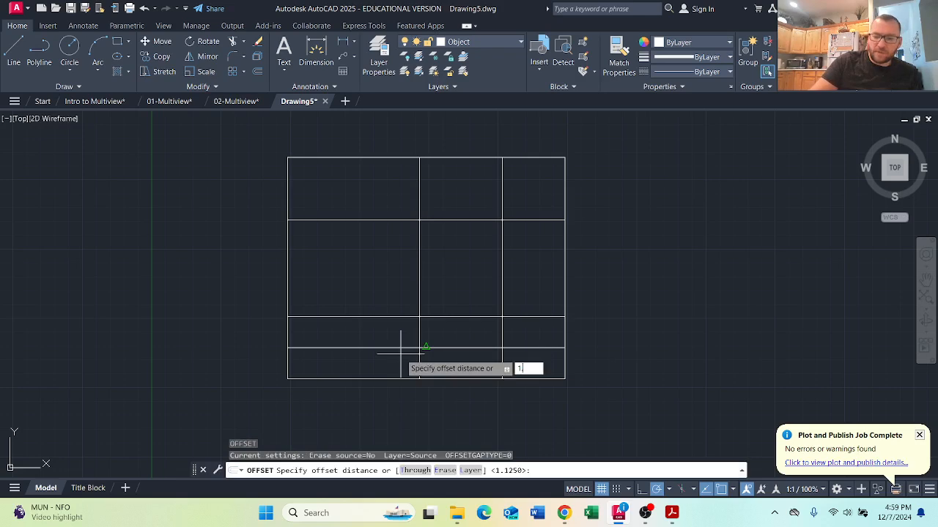
{"action": "key", "text": "Return"}
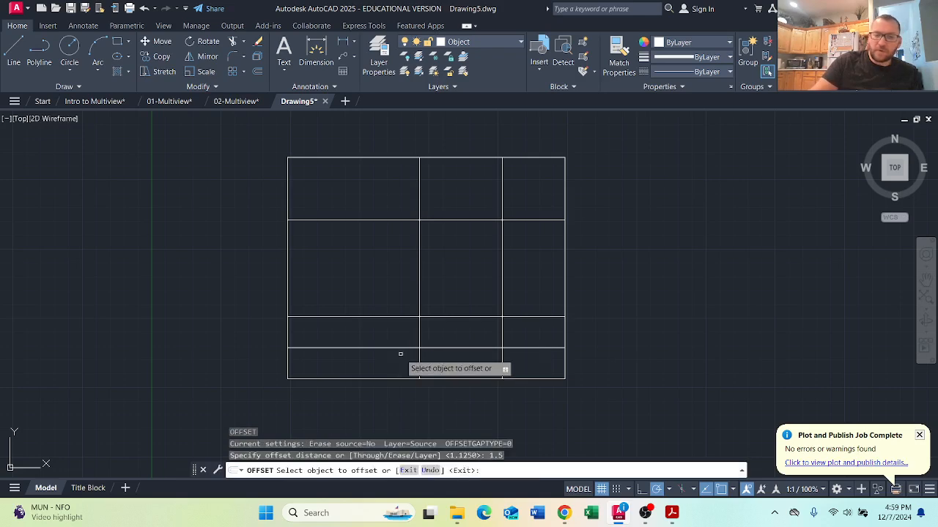
{"action": "left_click", "coordinate": [385, 317]}
{"action": "left_click", "coordinate": [426, 368]}
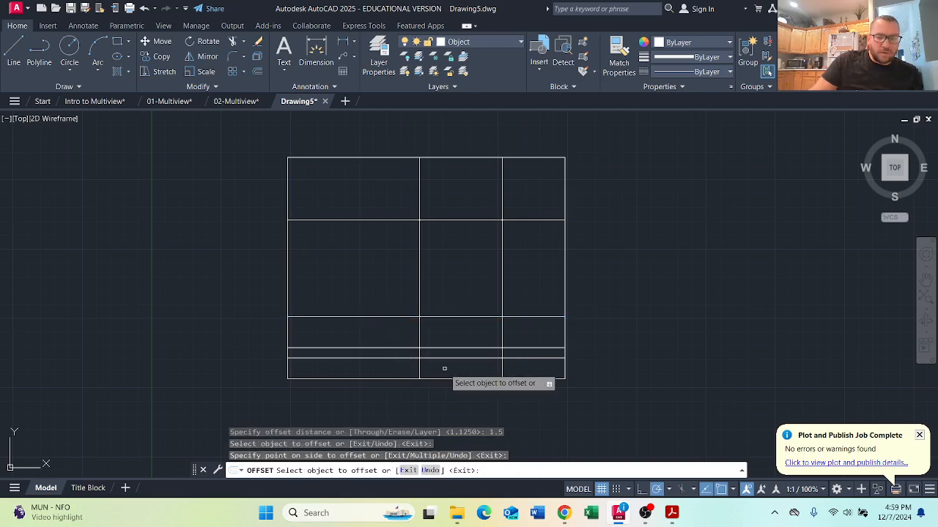
{"action": "key", "text": "Return"}
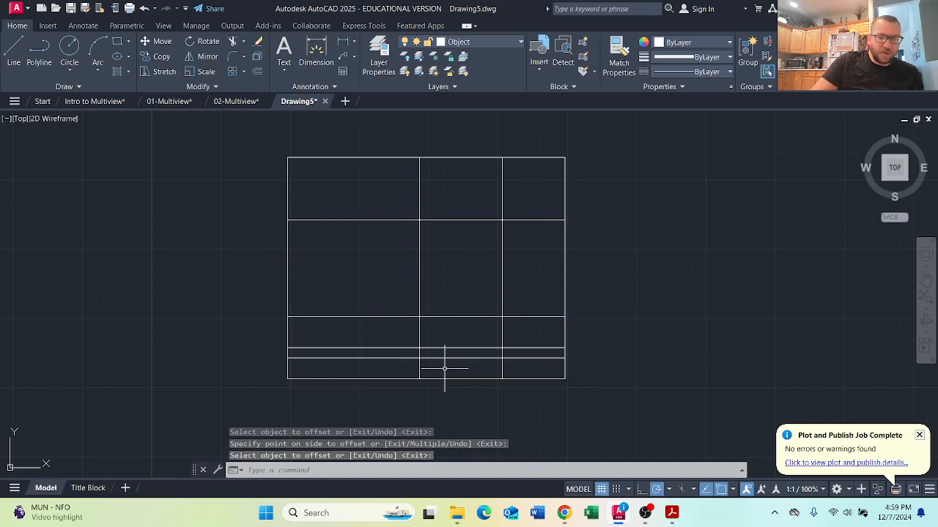
- Offset the rectangle's left edge 1.375 to the right
{"action": "type", "text": "o"}
{"action": "key", "text": "Return"}
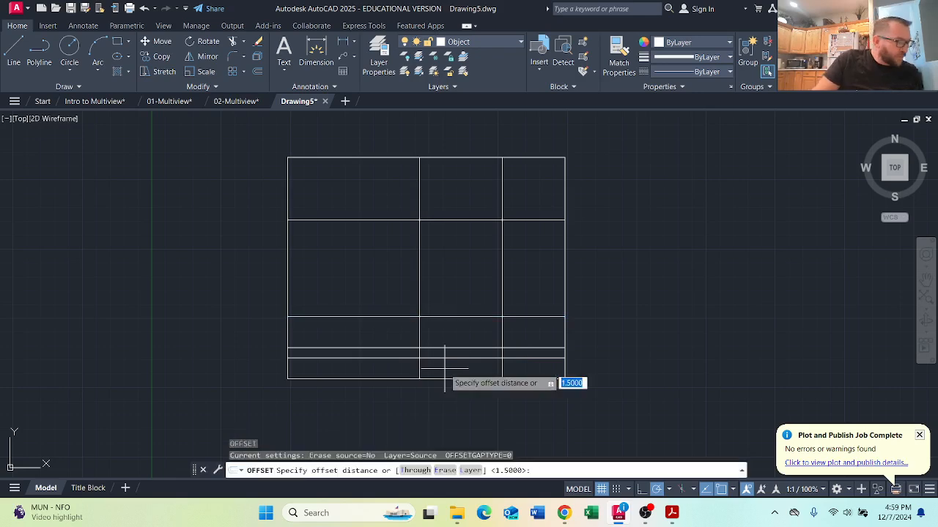
{"action": "type", "text": "1.375"}
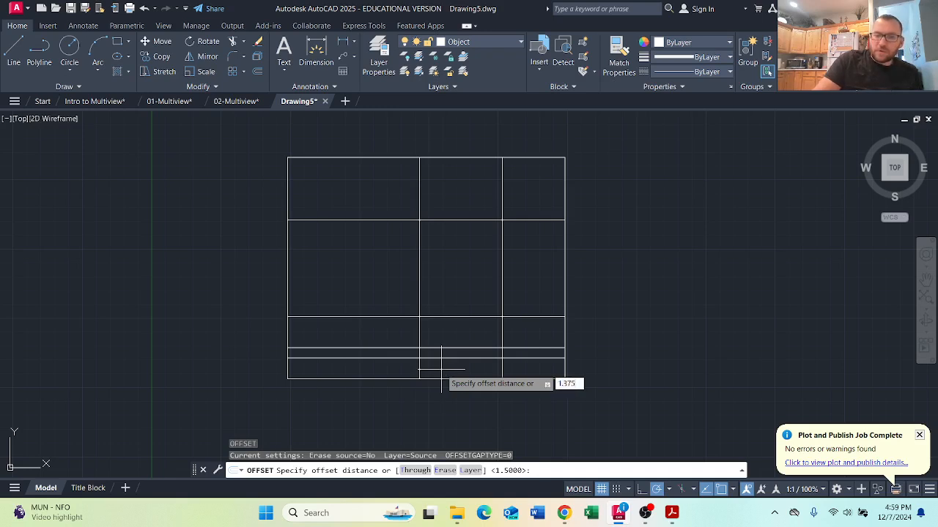
{"action": "key", "text": "Return"}
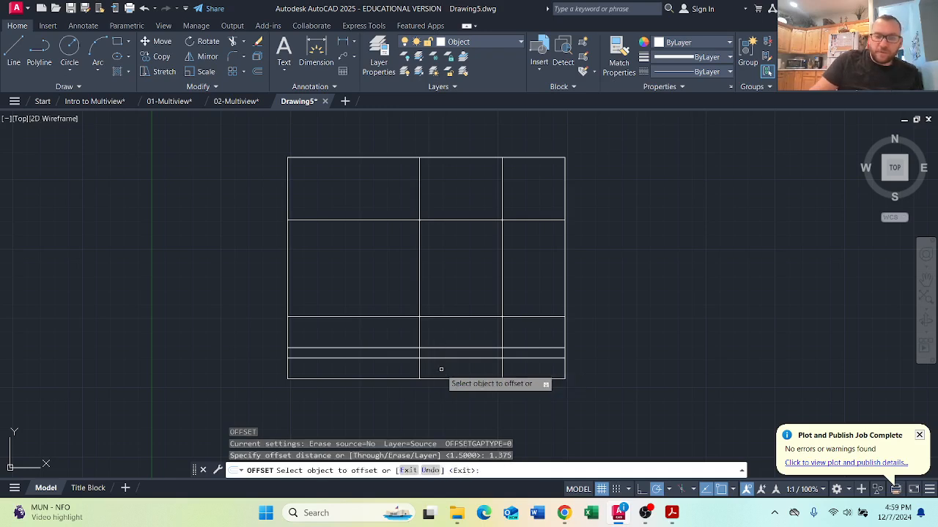
{"action": "left_click", "coordinate": [288, 297]}
{"action": "left_click", "coordinate": [323, 285]}
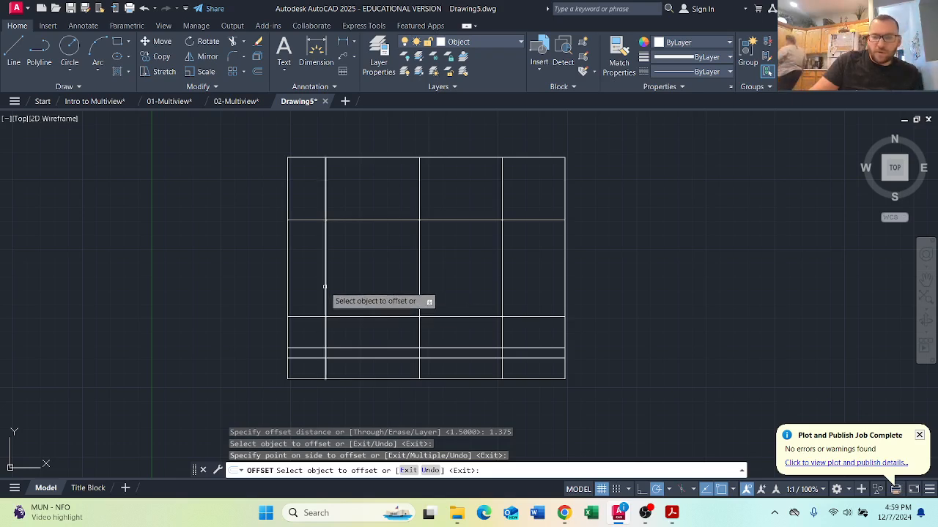
{"action": "key", "text": "Return"}
- Offset the vertical line 1.375 from the left edge by 2 to the right
{"action": "right_click", "coordinate": [324, 287]}
{"action": "left_click", "coordinate": [352, 308]}
{"action": "type", "text": "2"}
{"action": "key", "text": "Return"}
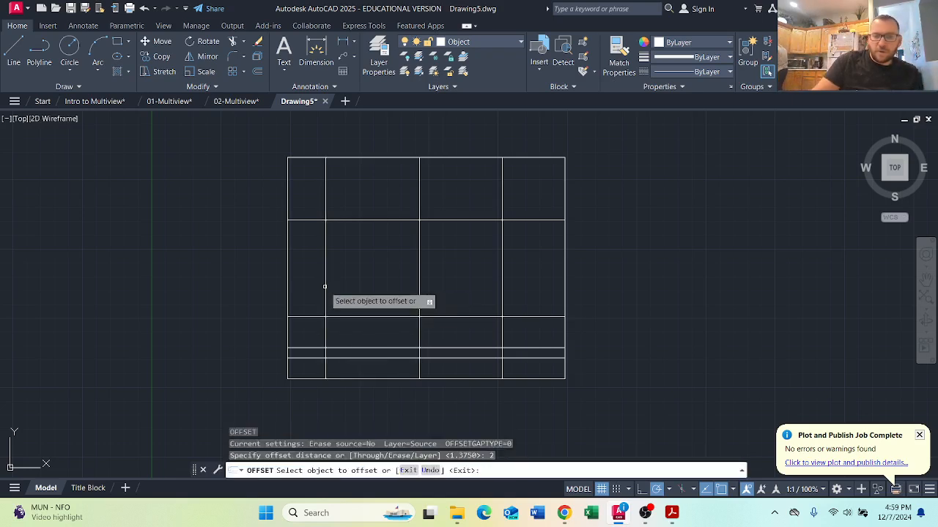
{"action": "left_click", "coordinate": [324, 286]}
{"action": "left_click", "coordinate": [366, 278]}
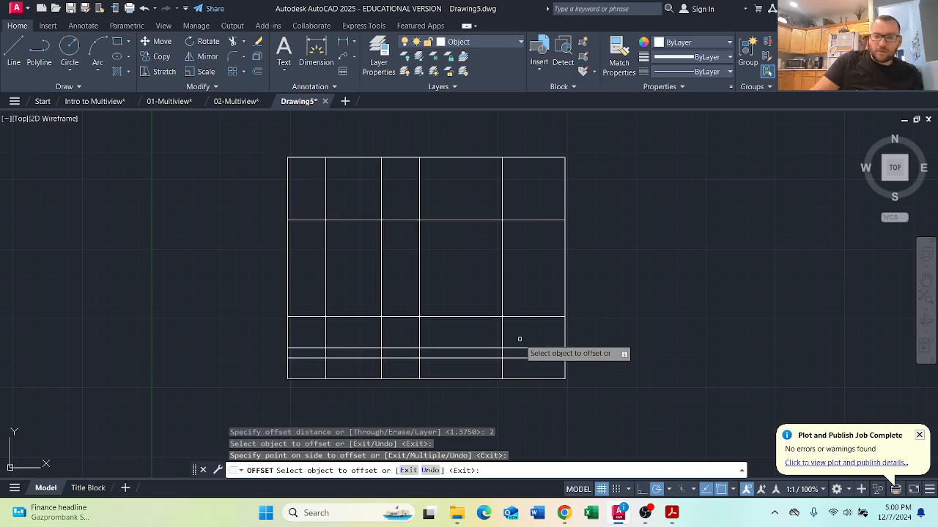
- Offset the rectangle's right edge 1.125 to the left and its top edge 1.125 downward
{"action": "key", "text": "Return"}
{"action": "key", "text": "Return"}
{"action": "type", "text": "1.125"}
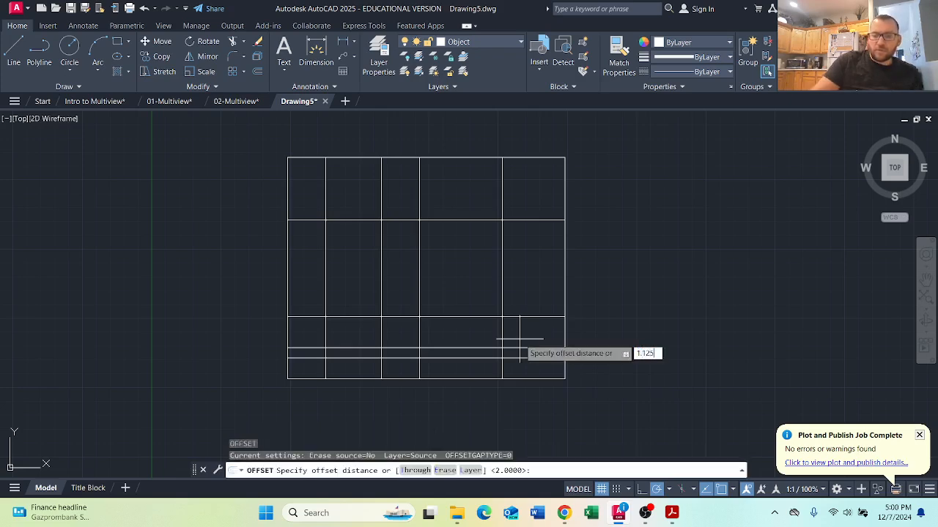
{"action": "key", "text": "Return"}
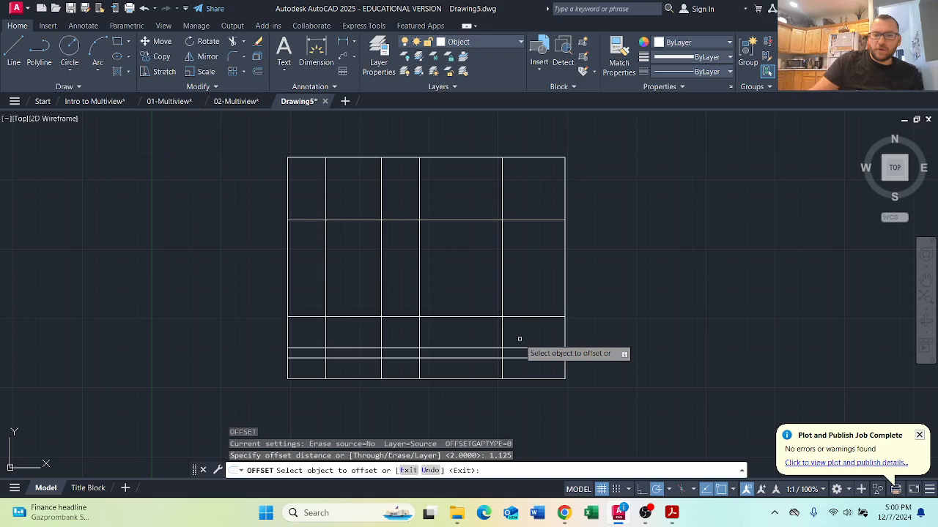
{"action": "left_click", "coordinate": [563, 334]}
{"action": "left_click", "coordinate": [558, 326]}
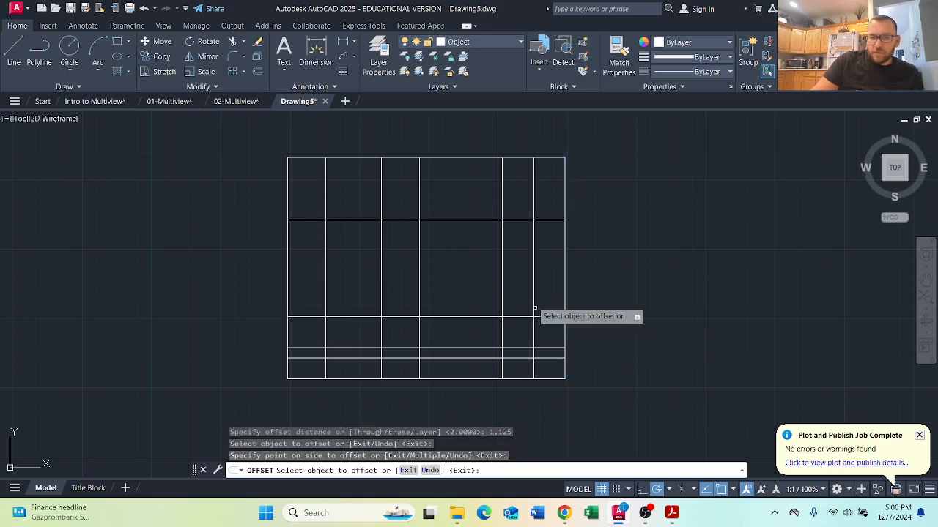
{"action": "left_click", "coordinate": [354, 158]}
{"action": "left_click", "coordinate": [355, 168]}
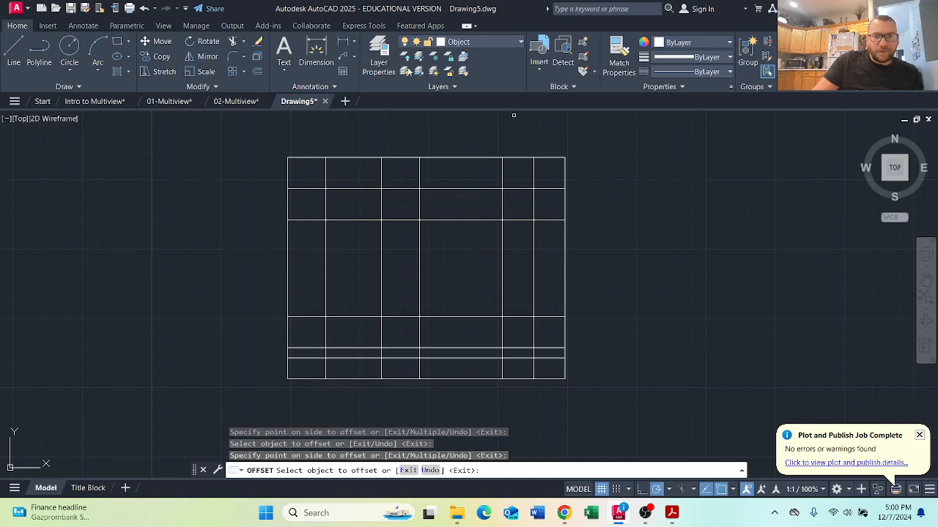
{"action": "key", "text": "Return"}
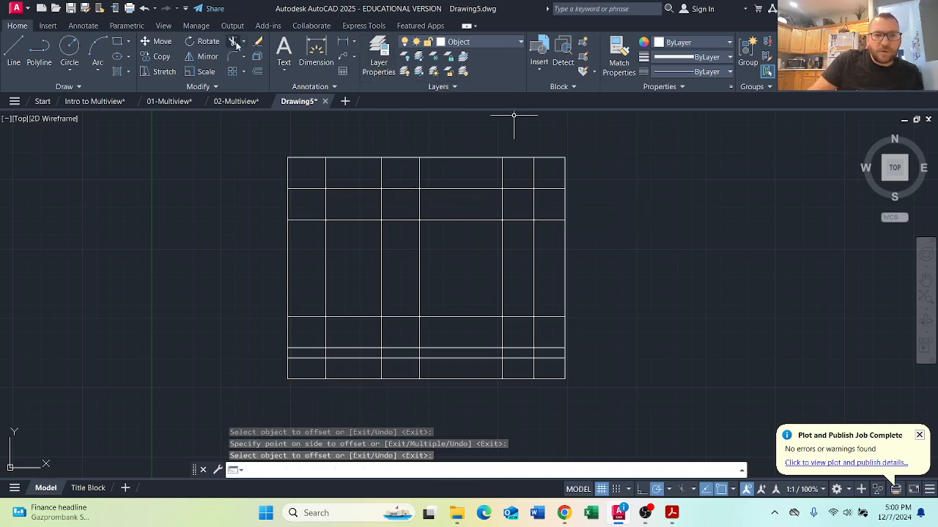
{"action": "left_click", "coordinate": [274, 268]}
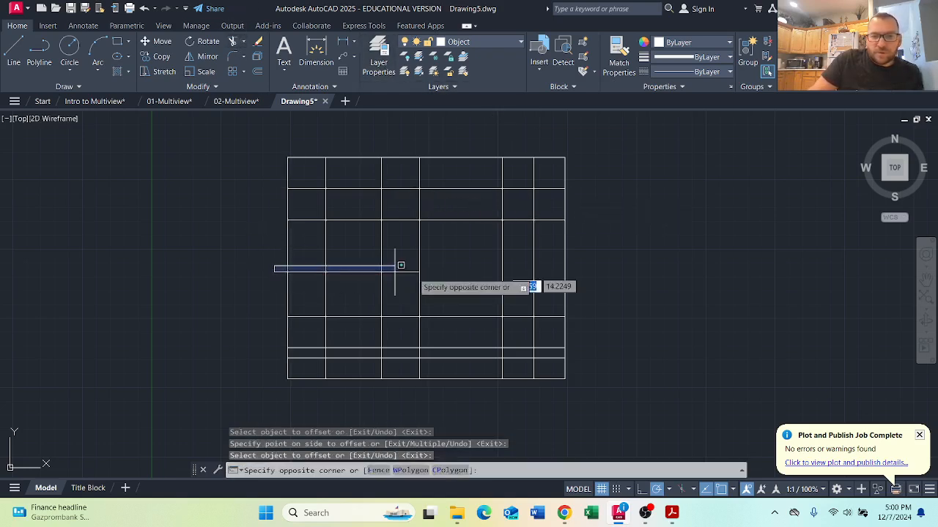
{"action": "left_click", "coordinate": [665, 265]}
{"action": "left_click", "coordinate": [257, 277]}
{"action": "left_click", "coordinate": [624, 273]}
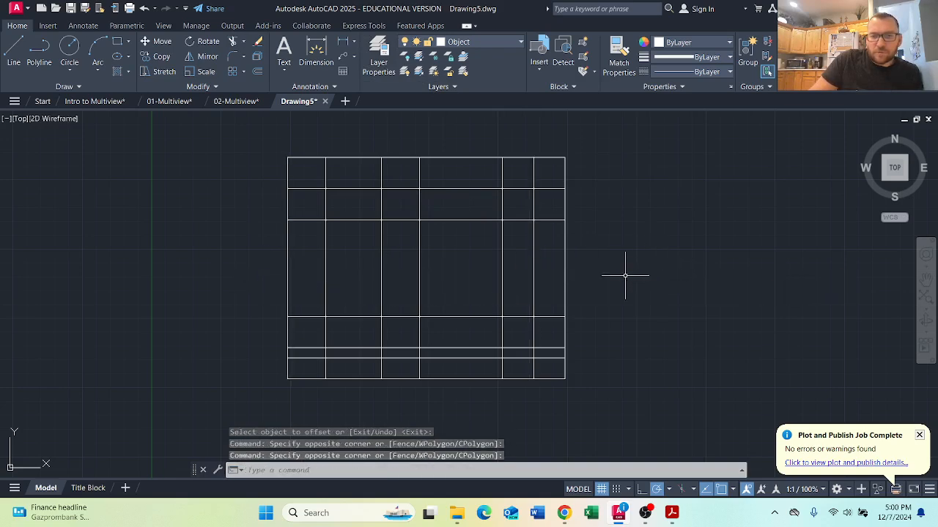
{"action": "left_click", "coordinate": [618, 276]}
{"action": "left_click", "coordinate": [213, 269]}
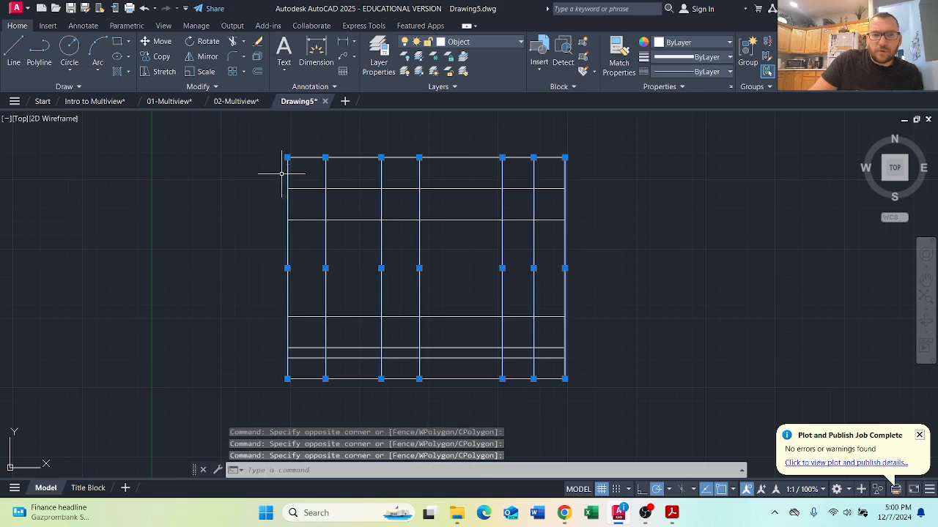
{"action": "key", "text": "Escape"}
- Trim away the vertical lines between the upper and lower views and the horizontal lines between the left and right views
{"action": "left_click", "coordinate": [233, 41]}
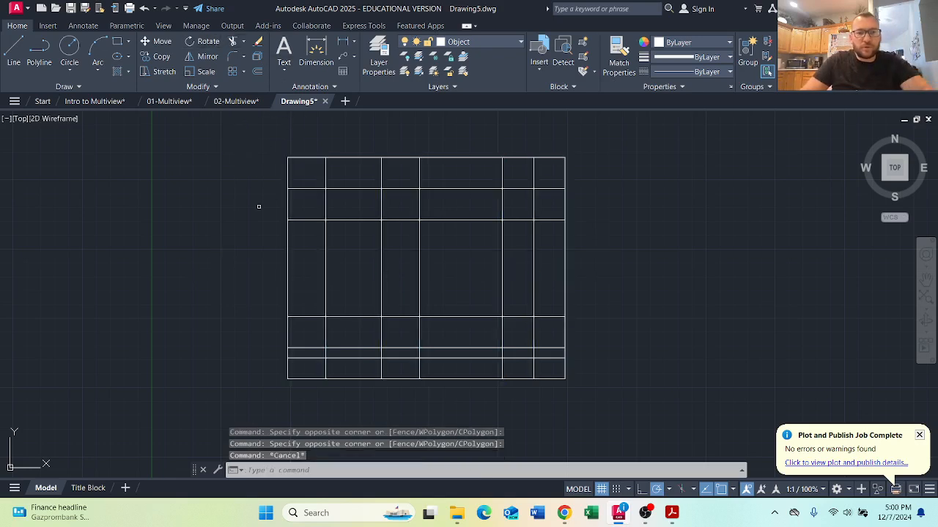
{"action": "mouse_move", "coordinate": [262, 265]}
{"action": "left_mouse_down"}
{"action": "mouse_move", "coordinate": [554, 253]}
{"action": "mouse_move", "coordinate": [588, 267]}
{"action": "left_mouse_up"}
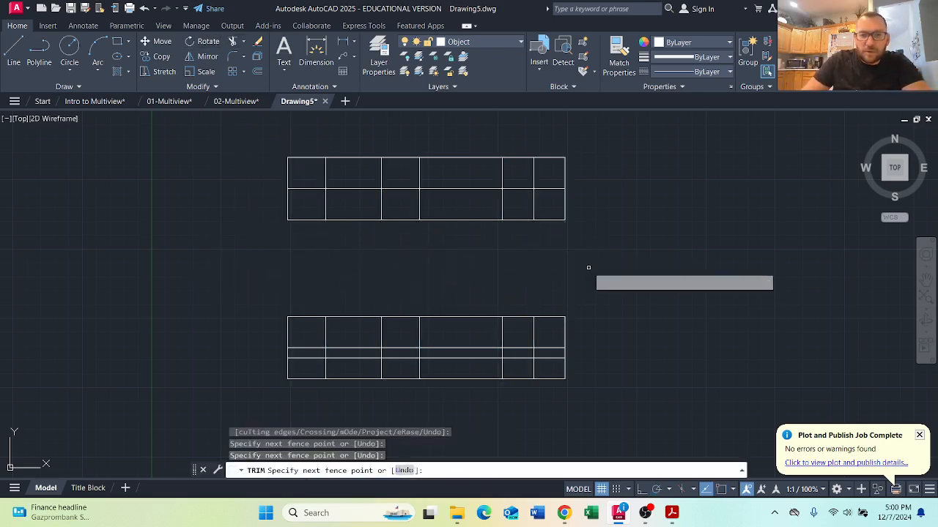
{"action": "left_click", "coordinate": [451, 143]}
{"action": "left_click", "coordinate": [478, 392]}
{"action": "key", "text": "Escape"}
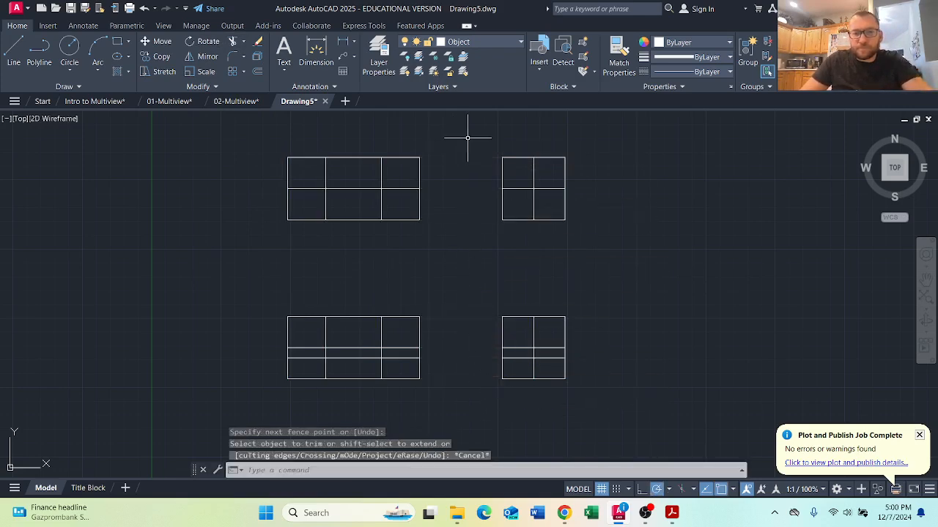
- Delete the leftover grid of lines above the side view
{"action": "left_click", "coordinate": [473, 138]}
{"action": "left_click", "coordinate": [632, 287]}
{"action": "key", "text": "Delete"}
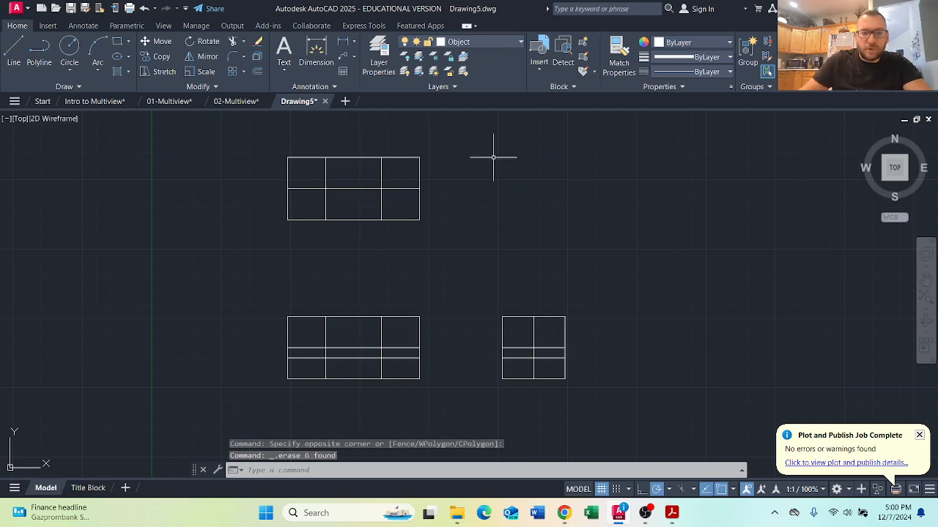
- Trim the top view's middle horizontal line between its inner verticals, and clear the front view's central notch down to the lowest inner horizontal line
{"action": "left_click", "coordinate": [233, 42]}
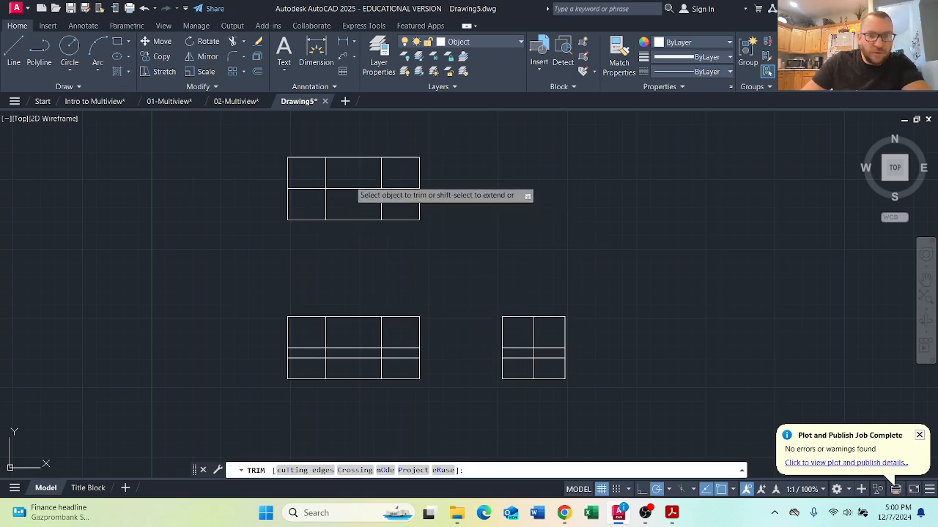
{"action": "left_click_drag", "start_coordinate": [349, 185], "coordinate": [350, 197]}
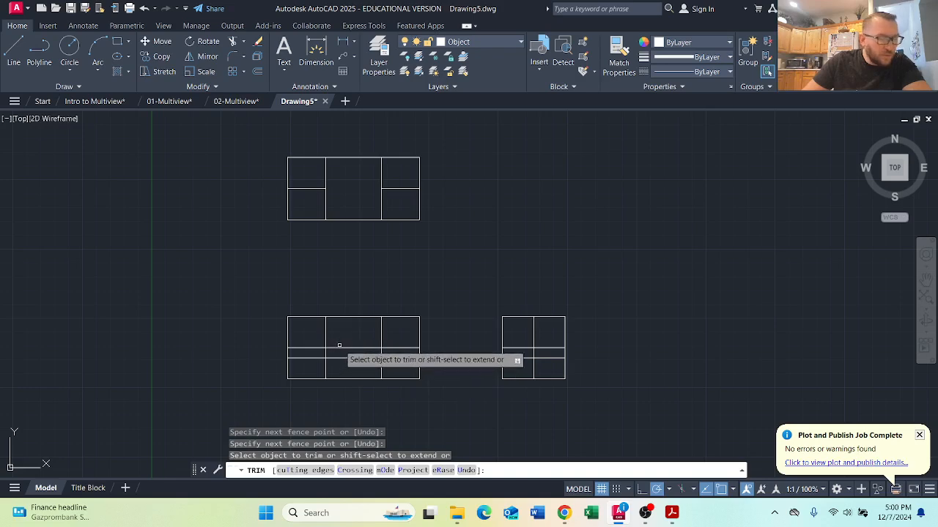
{"action": "left_click", "coordinate": [341, 338]}
{"action": "left_click", "coordinate": [352, 300]}
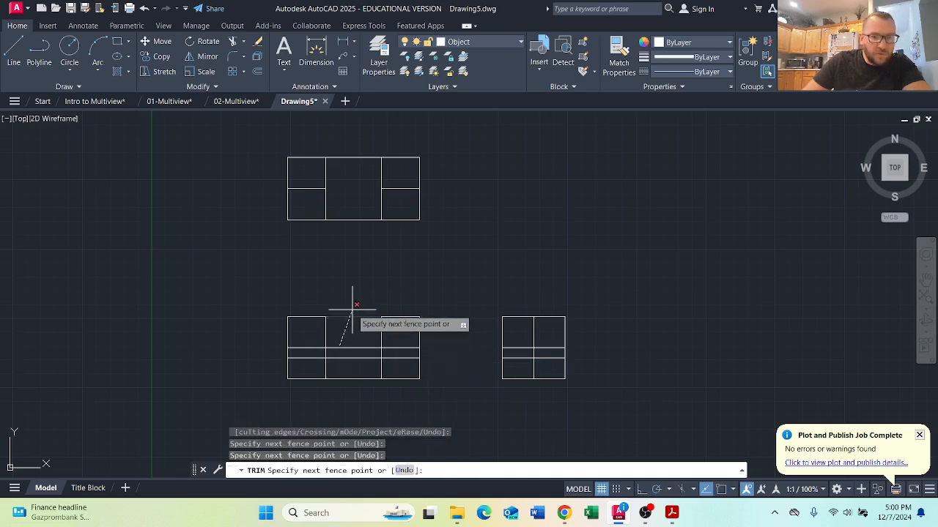
{"action": "key", "text": "Return"}
{"action": "left_click", "coordinate": [357, 348]}
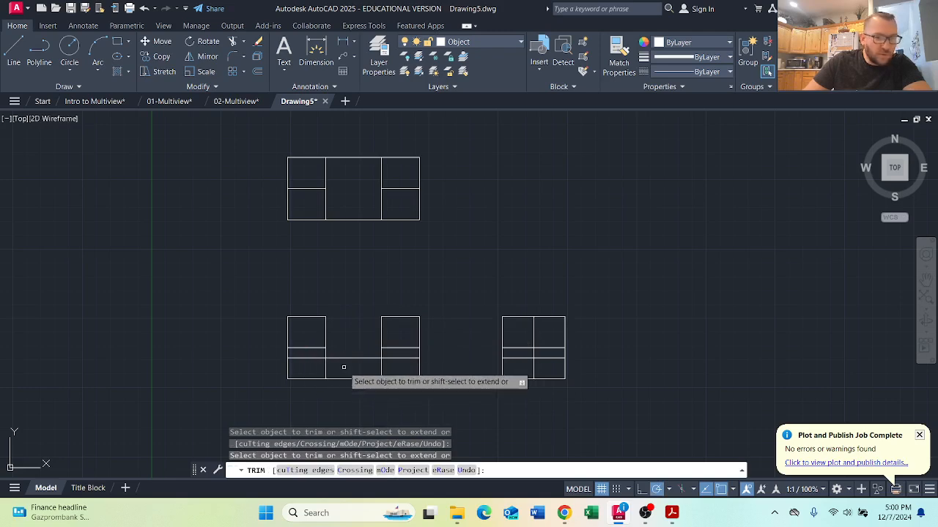
- Trim the front view's inner verticals below the notch floor and the notch floor line's extensions on both sides
{"action": "left_click", "coordinate": [311, 369]}
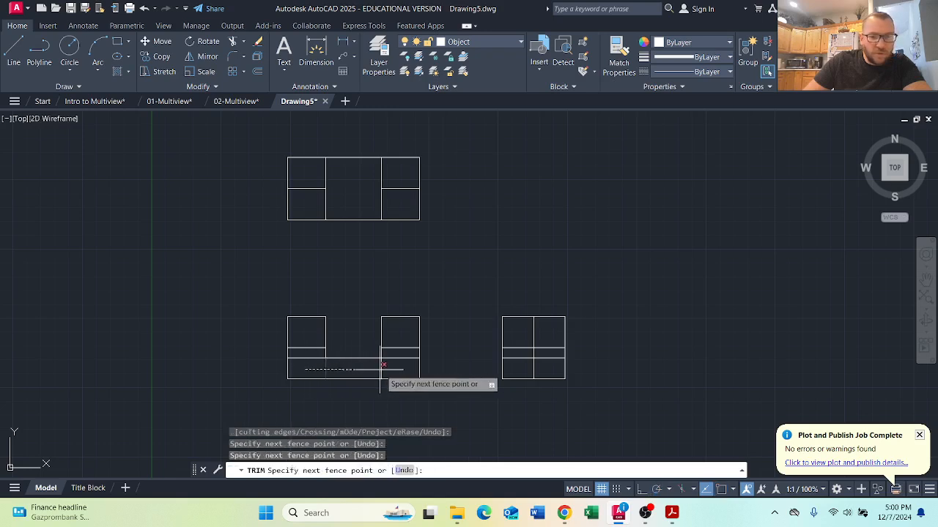
{"action": "key", "text": "Return"}
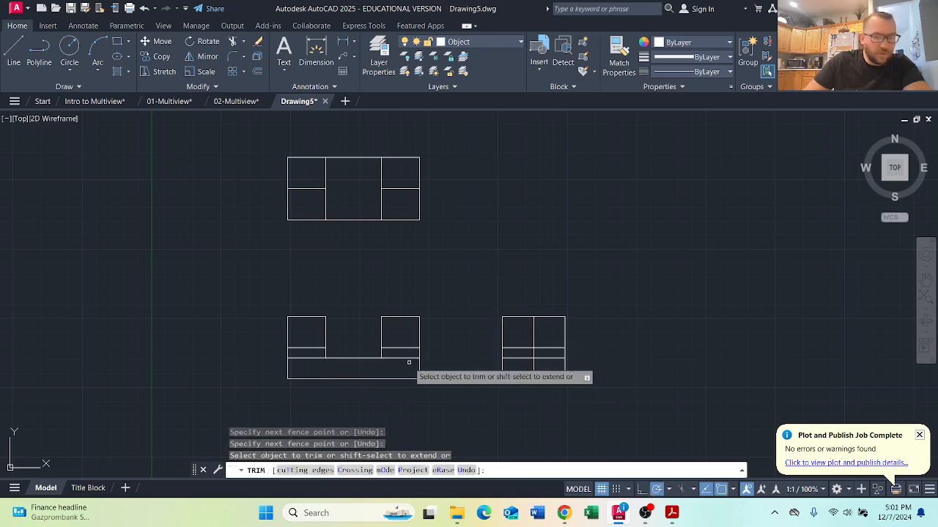
{"action": "left_click", "coordinate": [314, 357]}
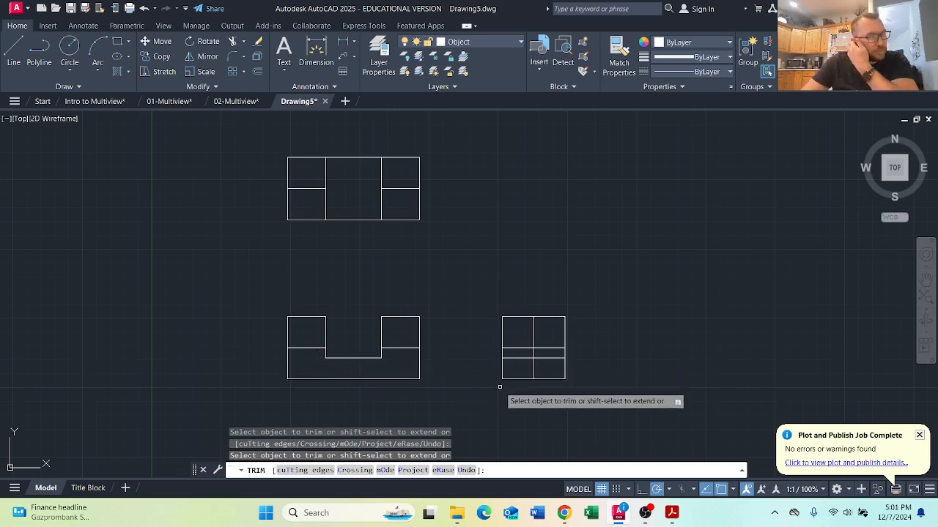
- Trim the side view to an L-shaped outline, removing its inner vertical below the step and its upper-left corner, and end the Trim command
{"action": "left_click", "coordinate": [533, 369]}
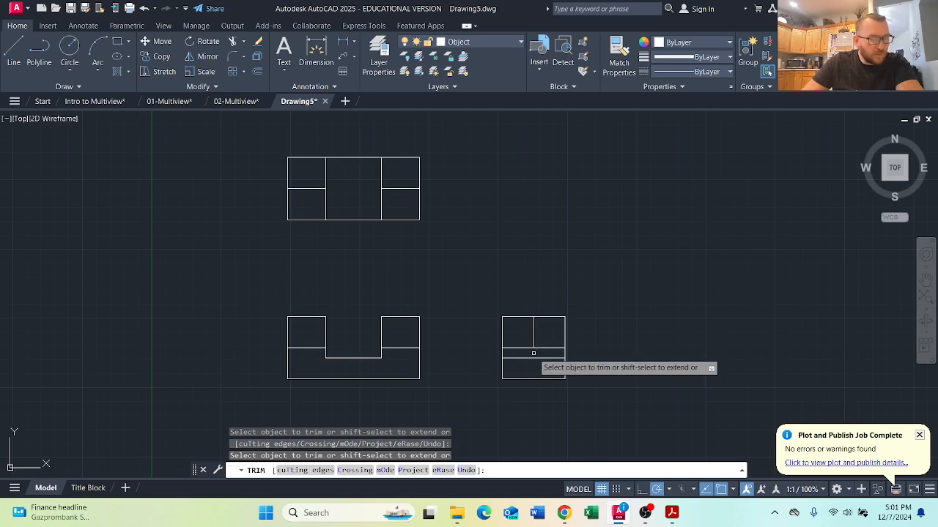
{"action": "left_click_drag", "start_coordinate": [514, 312], "coordinate": [500, 340]}
{"action": "key", "text": "F10"}
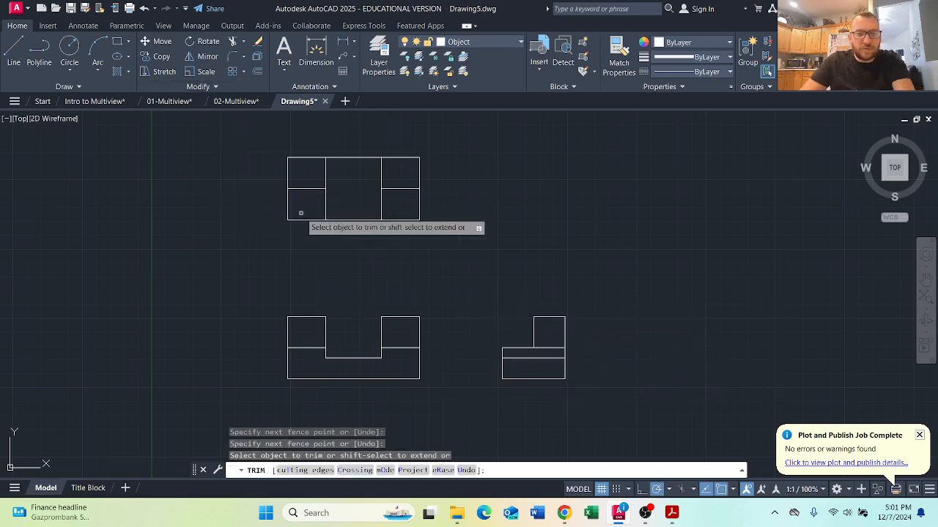
{"action": "key", "text": "Escape"}
- Assign the side view's lower inner horizontal line to the Hidden layer
{"action": "left_click", "coordinate": [545, 359]}
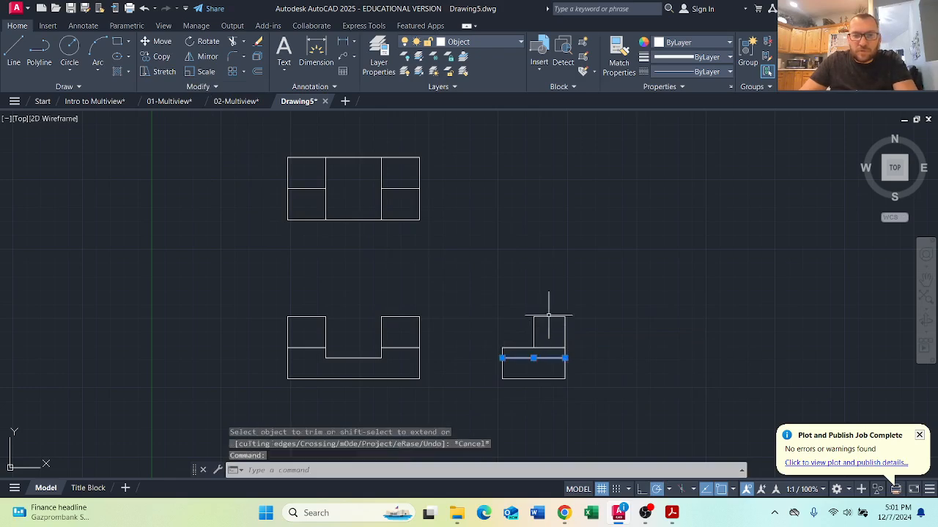
{"action": "left_click", "coordinate": [471, 44]}
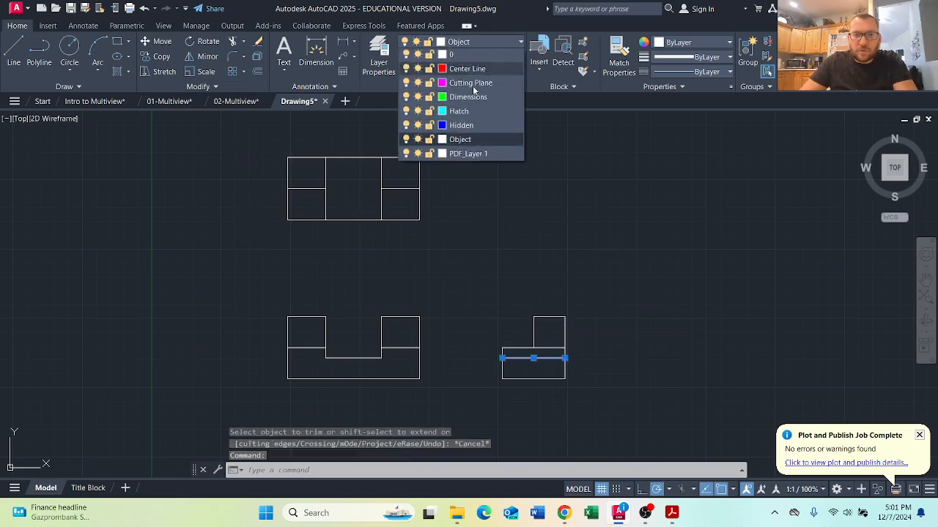
{"action": "left_click", "coordinate": [469, 128]}
{"action": "key", "text": "Escape"}
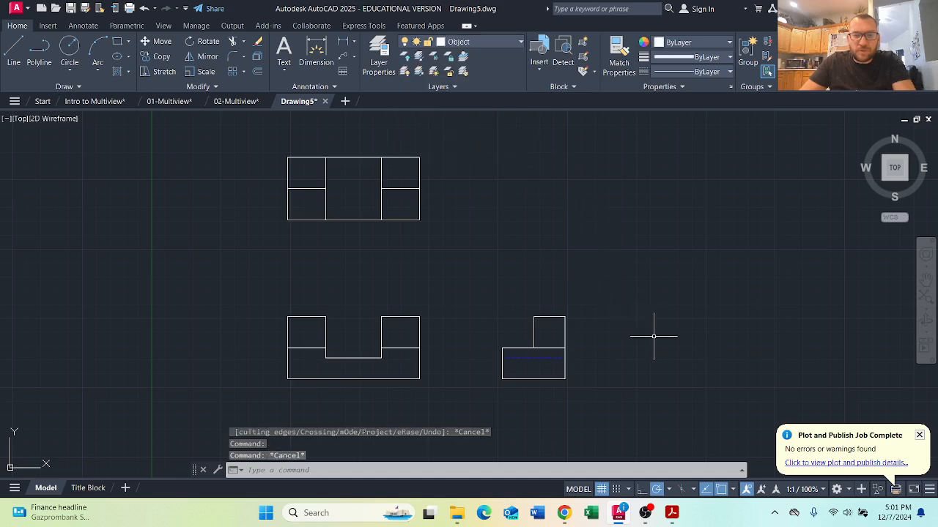
- Make Dimensions the current layer
{"action": "left_click", "coordinate": [456, 43]}
{"action": "left_click", "coordinate": [461, 98]}
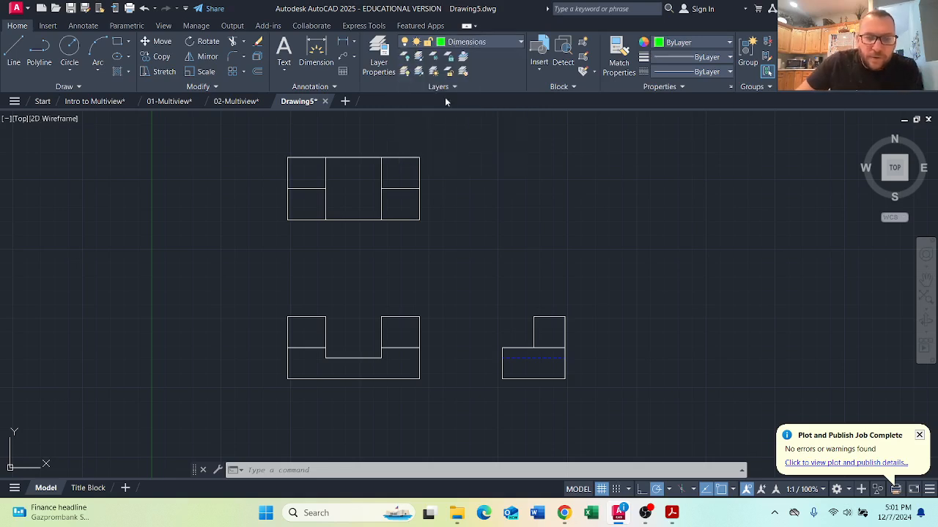
{"action": "right_click", "coordinate": [287, 335]}
{"action": "key", "text": "Escape"}
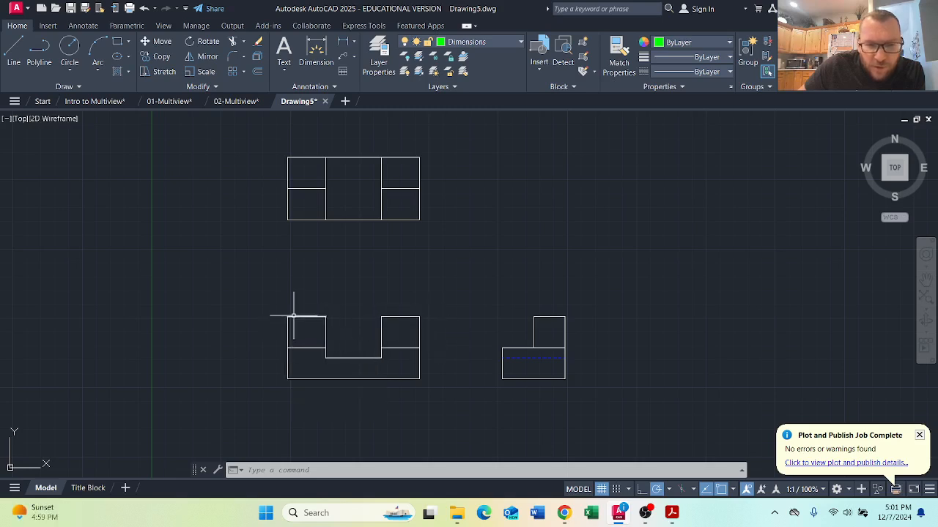
- Dimension the top width of the front view's left upright, placing the dimension line 0.5 above the edge
{"action": "left_click", "coordinate": [315, 52]}
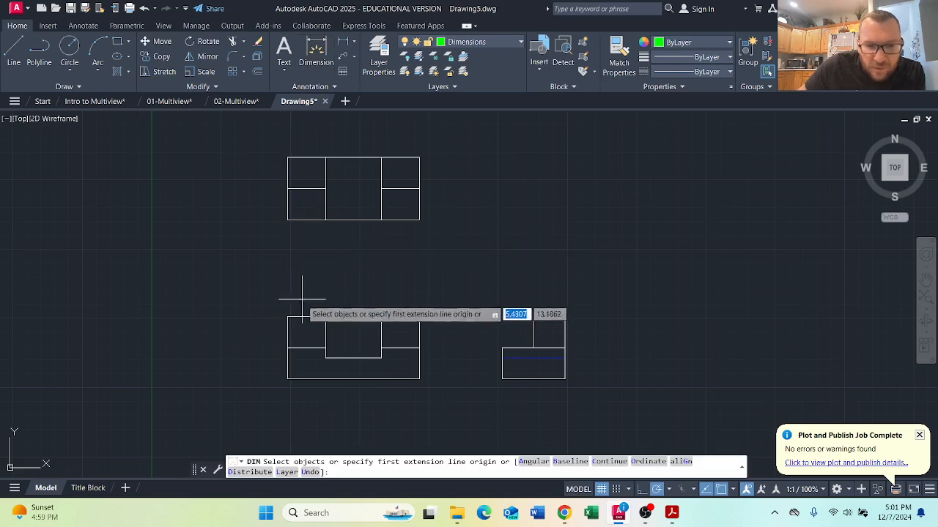
{"action": "left_click", "coordinate": [288, 316]}
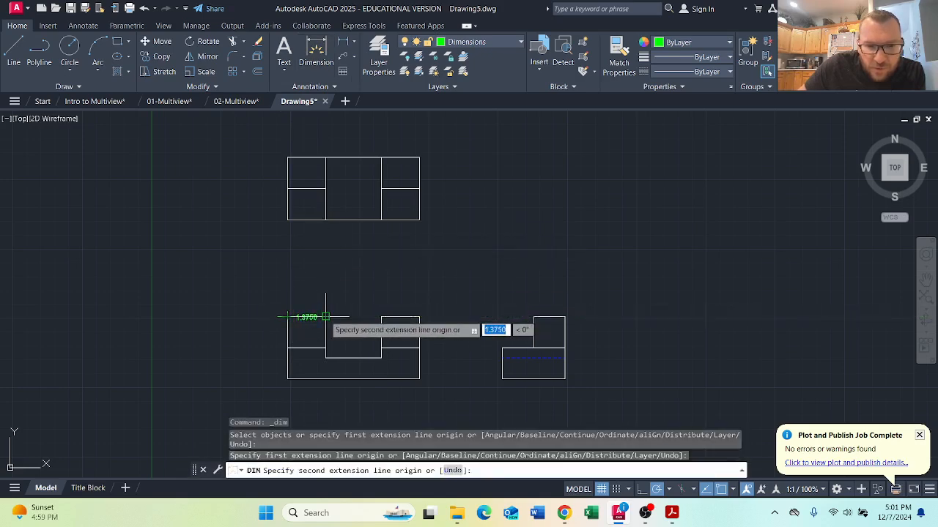
{"action": "left_click", "coordinate": [325, 316]}
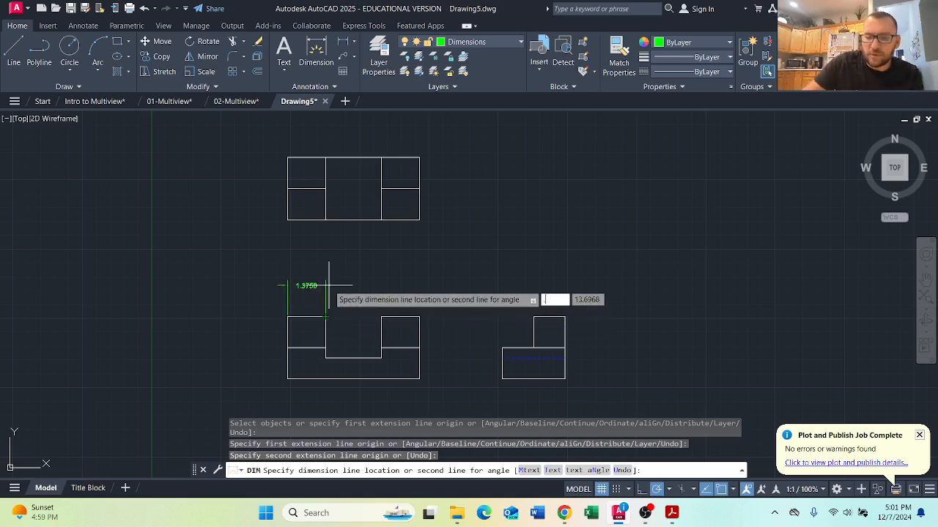
{"action": "type", "text": ".5"}
{"action": "key", "text": "Return"}
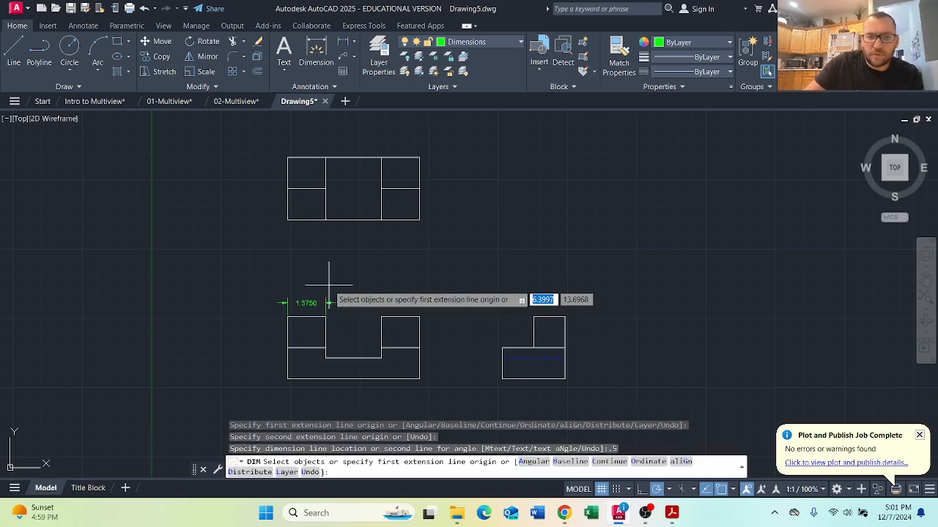
- Dimension the top width of the front view's right upright, placing the dimension line at a distance of 0.5
{"action": "left_click", "coordinate": [381, 316]}
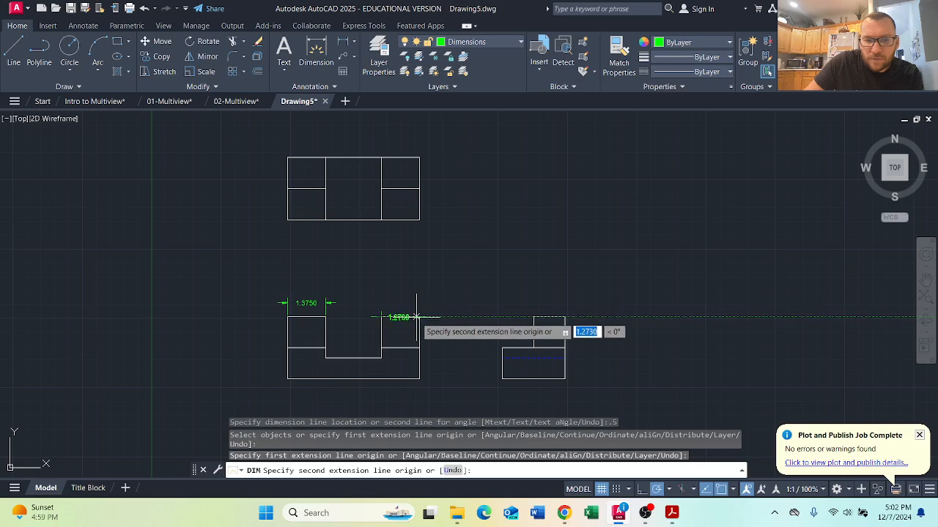
{"action": "left_click", "coordinate": [419, 318]}
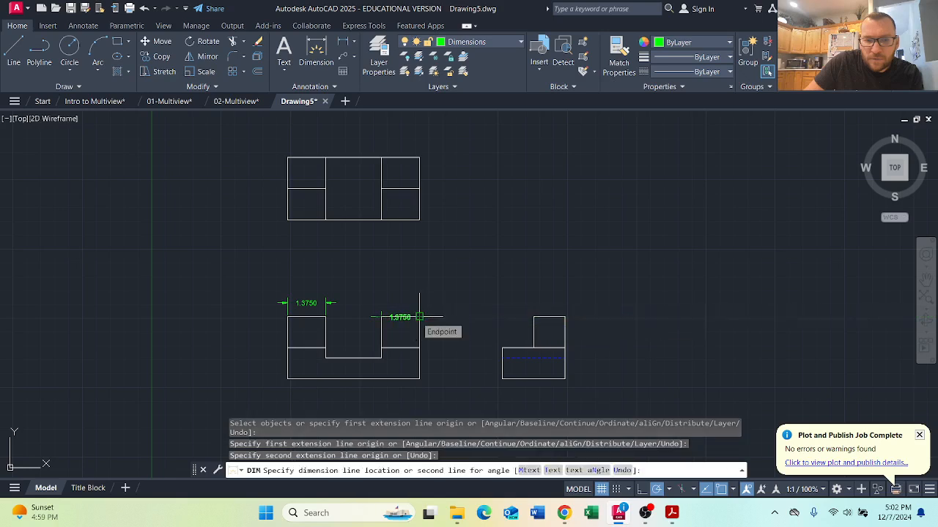
{"action": "type", "text": ".5"}
{"action": "key", "text": "Return"}
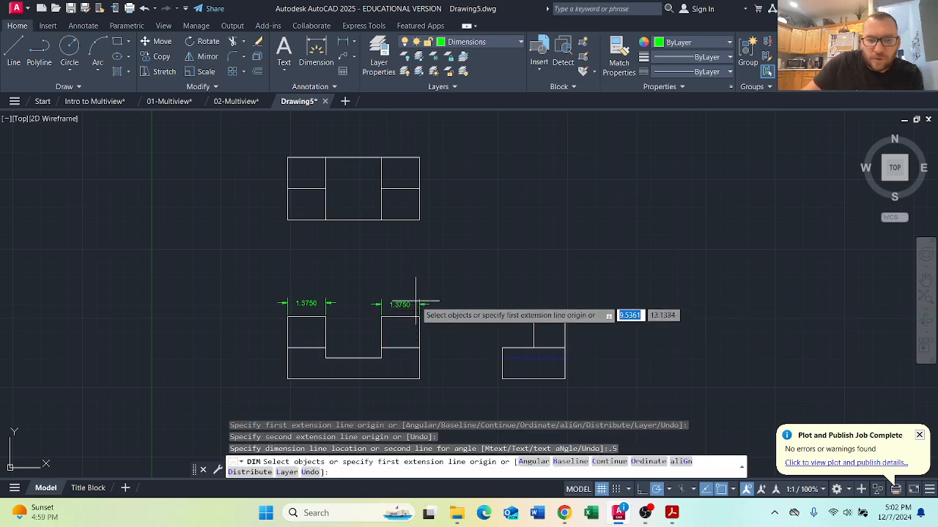
- Dimension the top view's overall width, placing the dimension line 0.5 below its bottom edge
{"action": "left_click", "coordinate": [287, 220]}
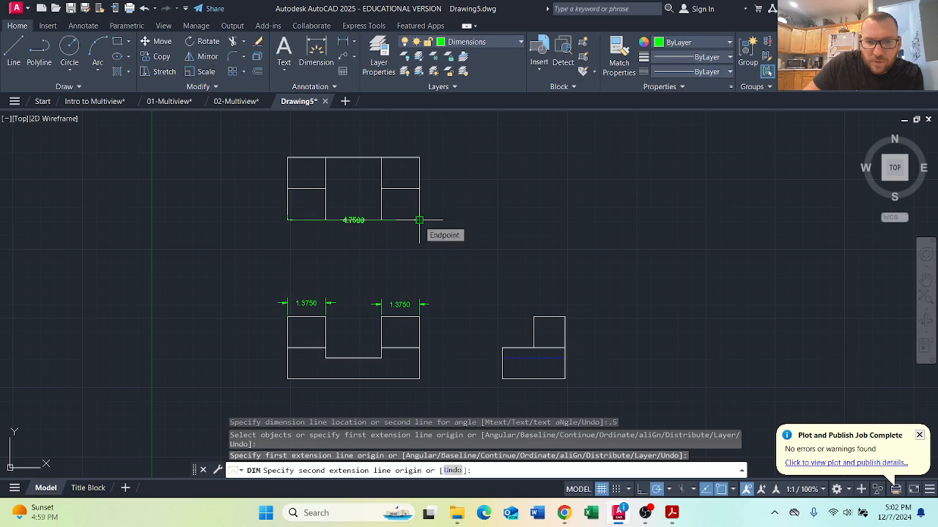
{"action": "left_click", "coordinate": [419, 220]}
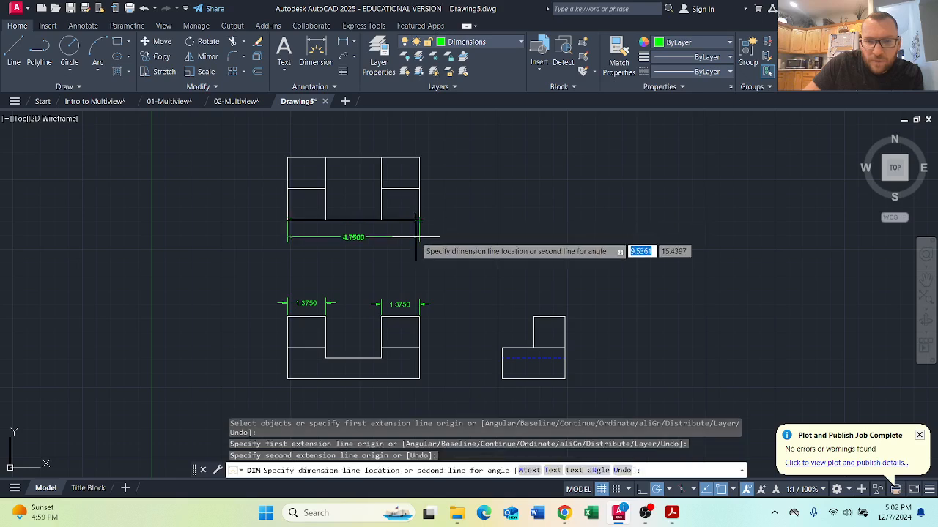
{"action": "type", "text": ".5"}
{"action": "key", "text": "Return"}
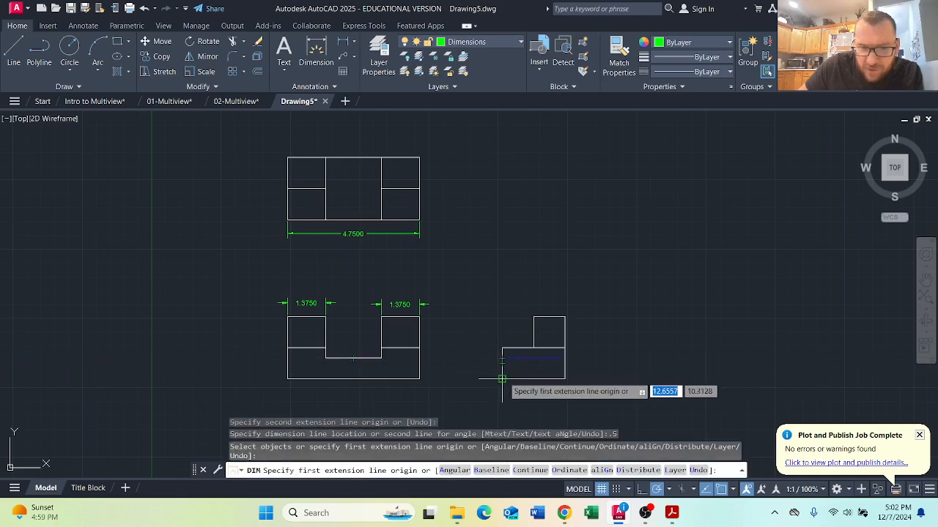
- Dimension the height from the side view's bottom edge to the hidden line, placing the dimension line 0.5 left of the view
{"action": "left_click", "coordinate": [501, 378]}
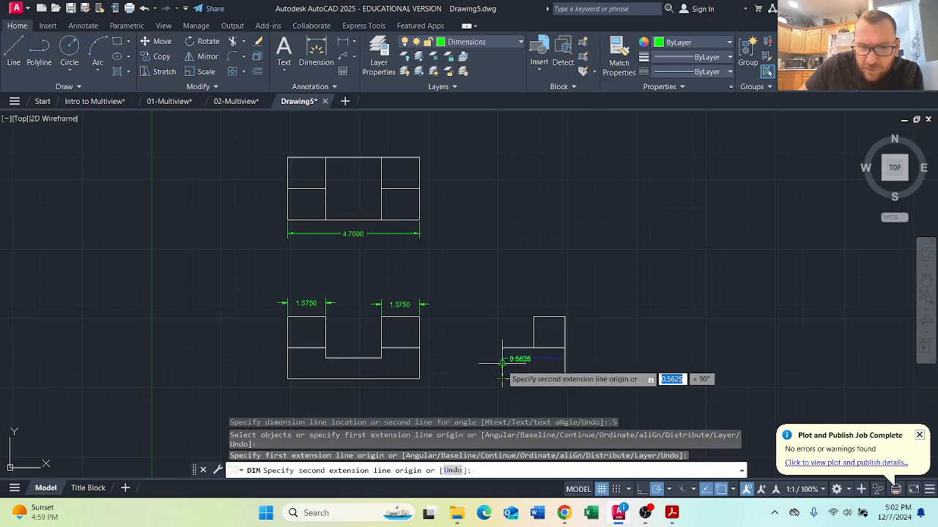
{"action": "left_click", "coordinate": [502, 356]}
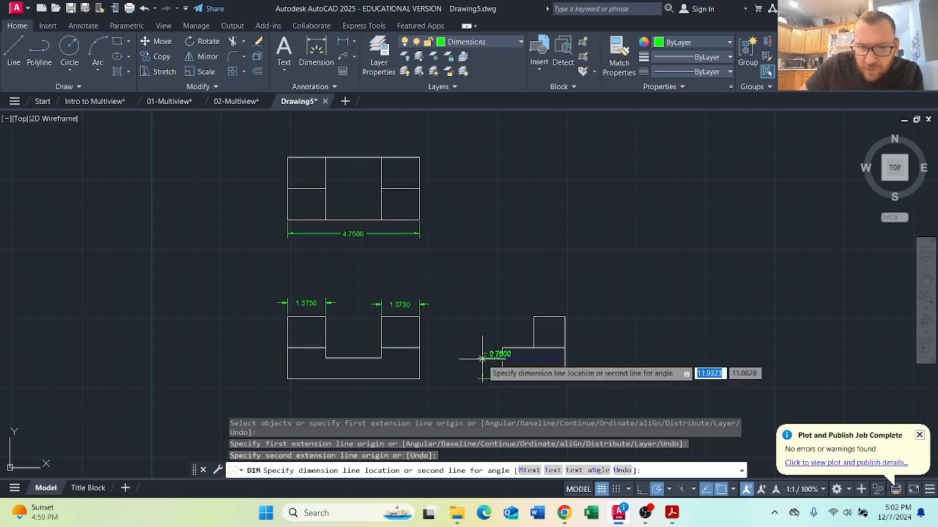
{"action": "type", "text": ".5"}
{"action": "key", "text": "Return"}
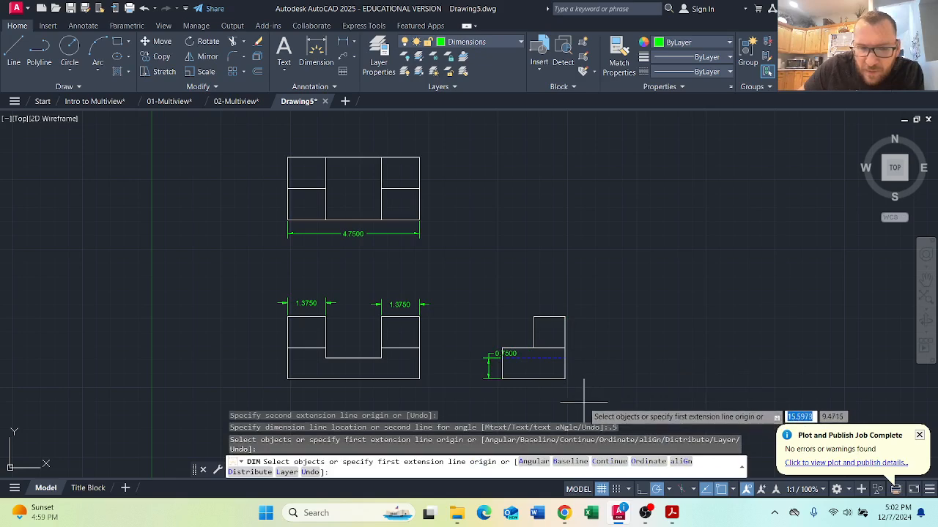
- Dimension the height of the front view's base from the bottom corner to the ledge, with the dimension line 0.5 outside the right edge
{"action": "left_click", "coordinate": [419, 379]}
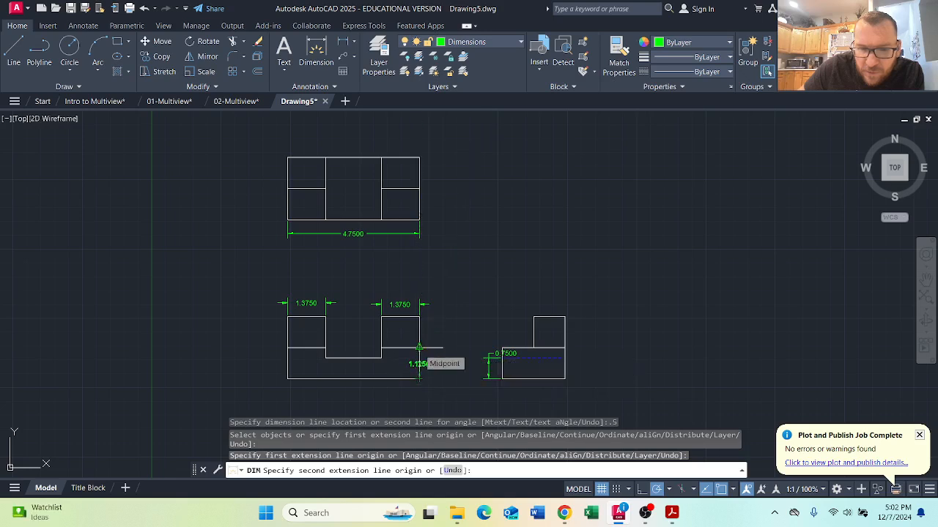
{"action": "left_click", "coordinate": [419, 348]}
{"action": "type", "text": ".5"}
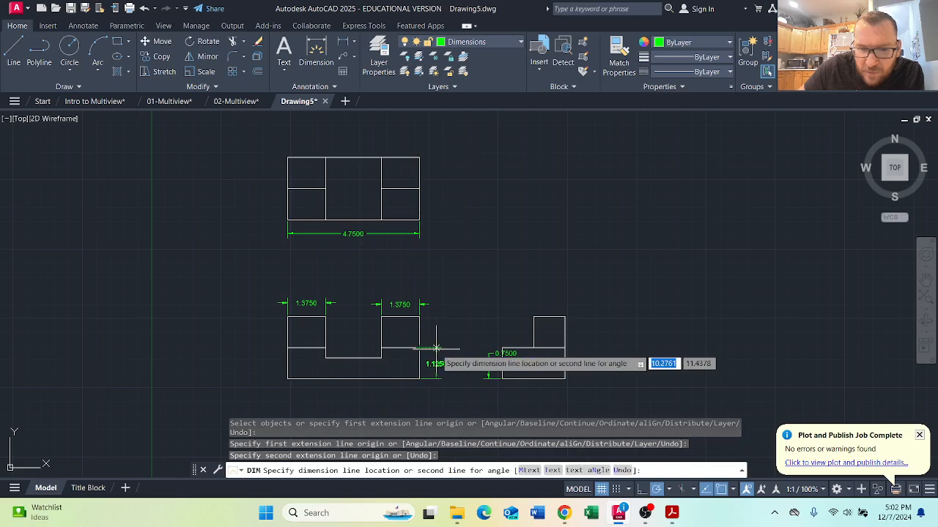
{"action": "key", "text": "Return"}
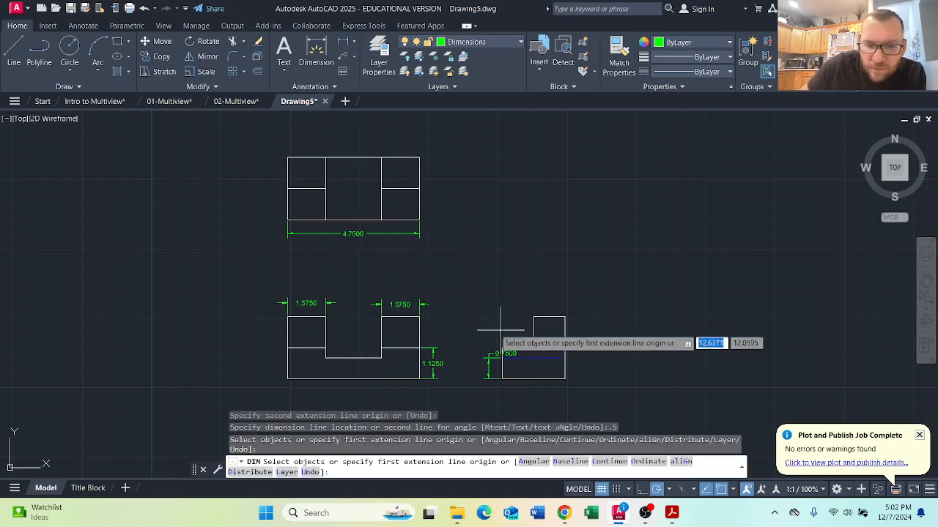
- Dimension the front view's right upright from its top corner to the ledge, aligning the dimension line with the base height dimension
{"action": "left_click", "coordinate": [419, 317]}
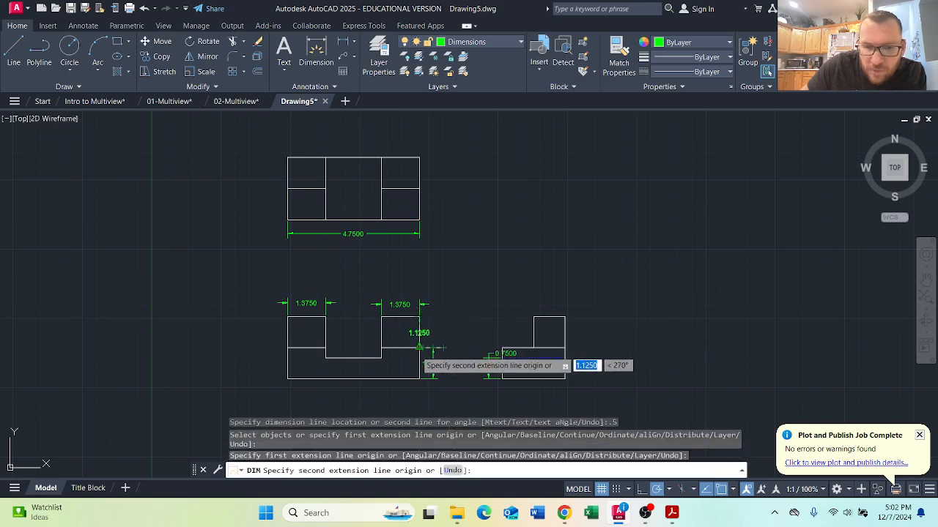
{"action": "left_click", "coordinate": [427, 349]}
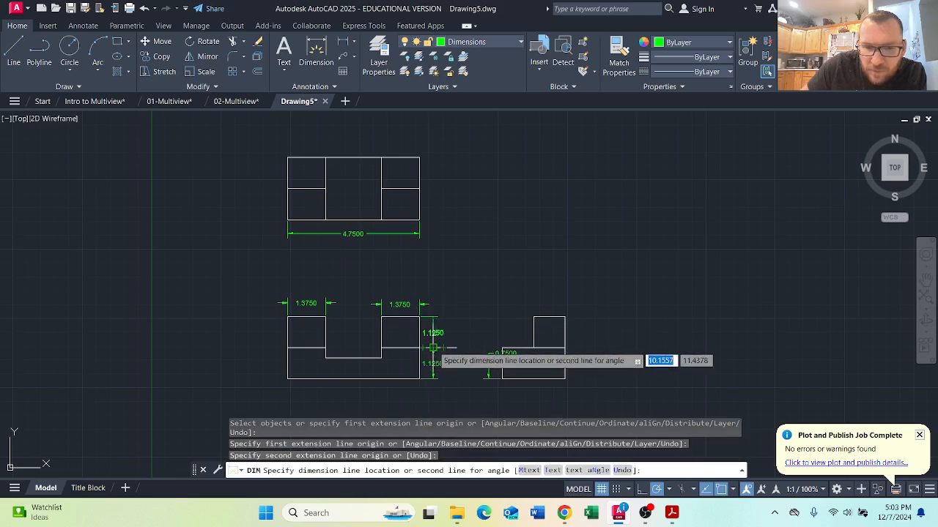
{"action": "left_click", "coordinate": [433, 348]}
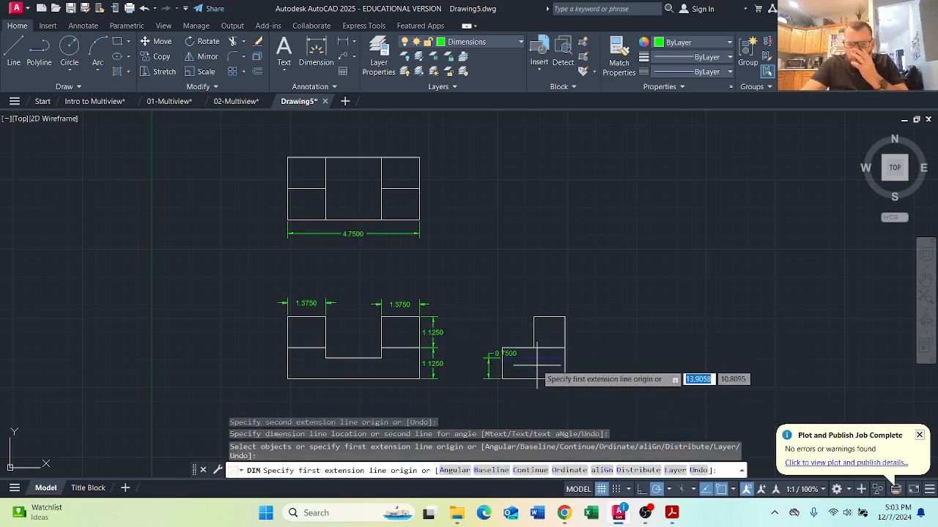
{"action": "key", "text": "Return"}
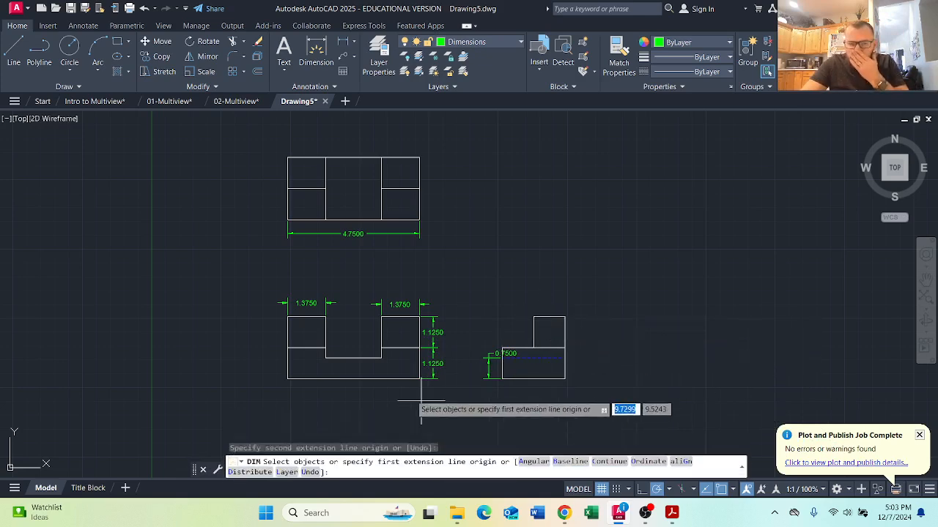
{"action": "key", "text": "Escape"}
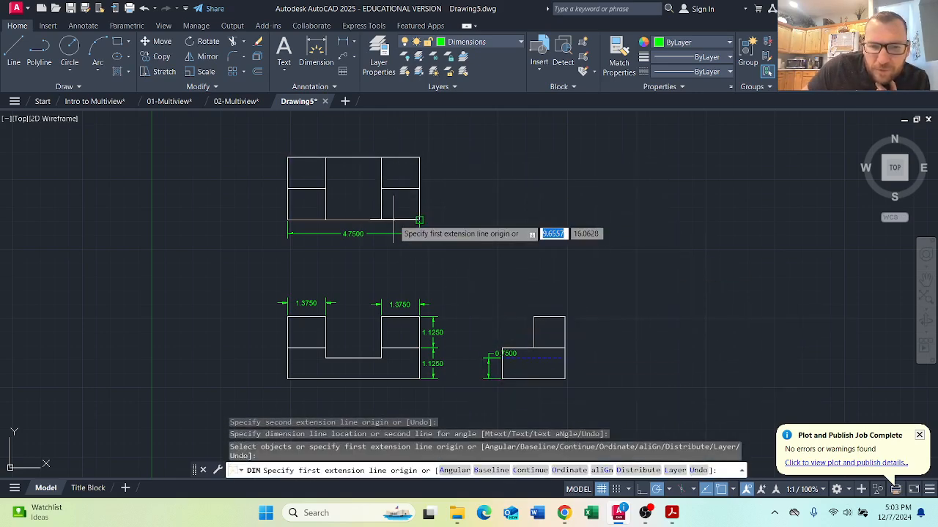
- Dimension the top width of the side view's upright, placing the dimension line 0.5 above the edge
{"action": "left_click", "coordinate": [566, 317]}
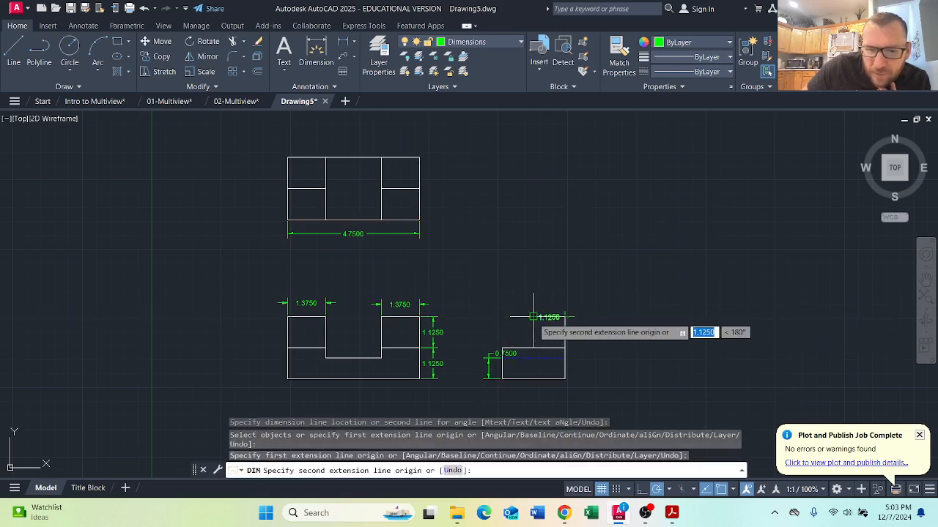
{"action": "left_click", "coordinate": [533, 316]}
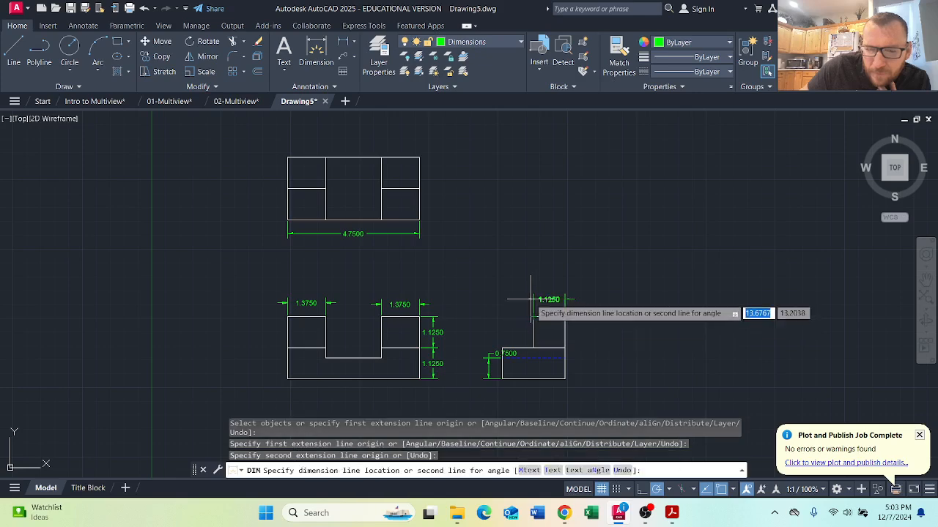
{"action": "key", "text": "Return"}
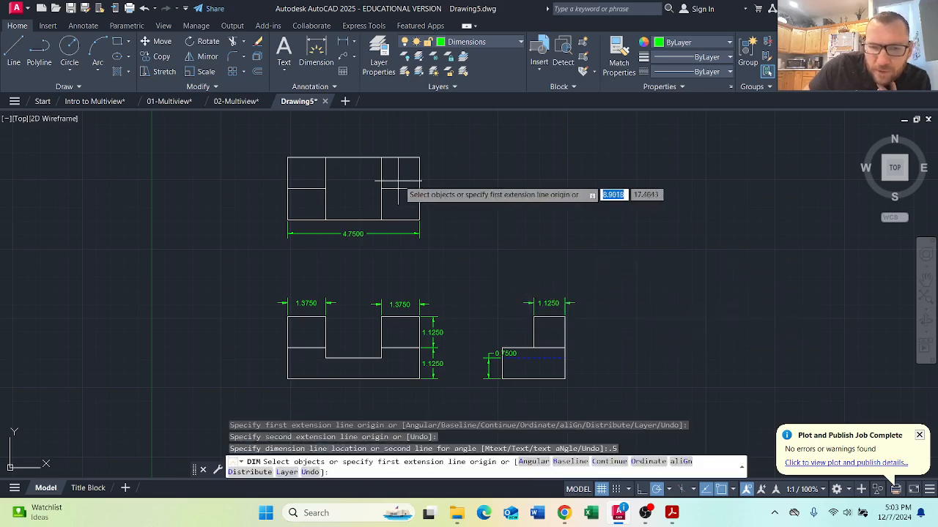
- Dimension the top view's overall depth along its right edge, placing the dimension line 0.5 outside the view
{"action": "left_click", "coordinate": [419, 158]}
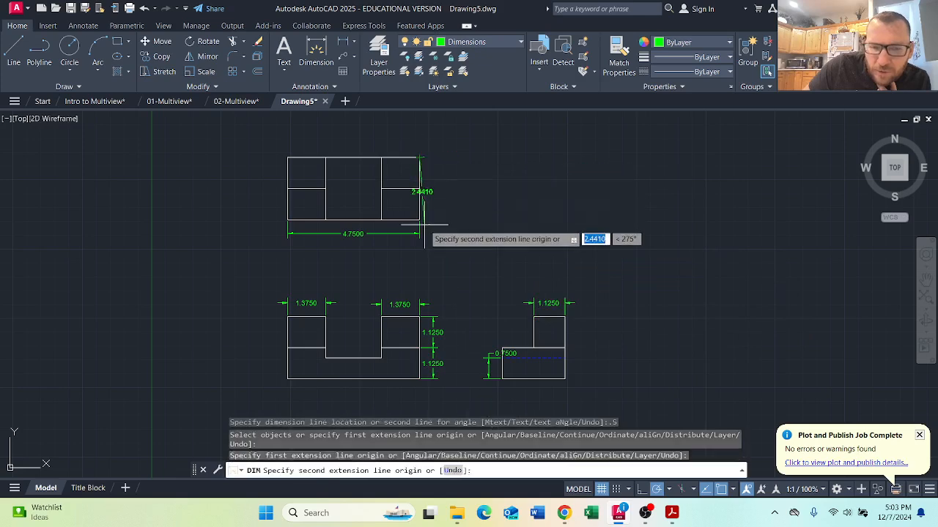
{"action": "left_click", "coordinate": [419, 220]}
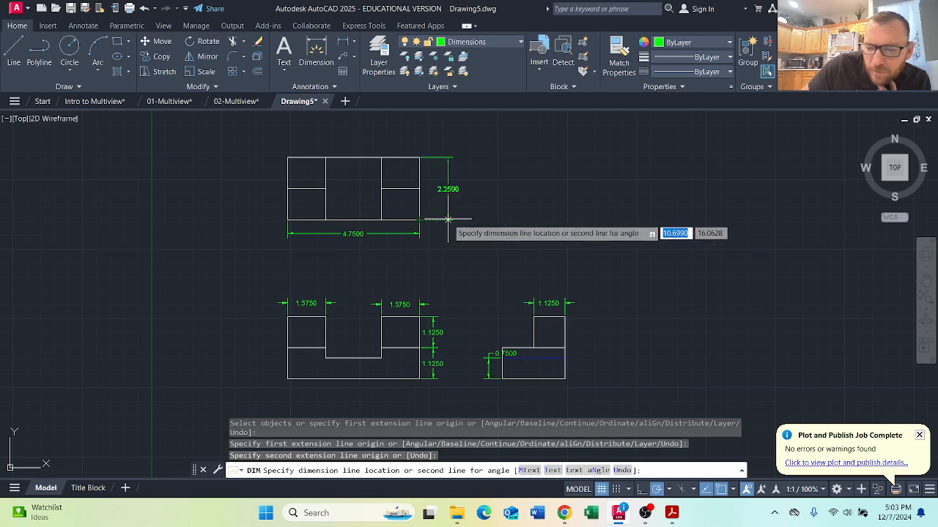
{"action": "type", "text": ".5"}
{"action": "key", "text": "Return"}
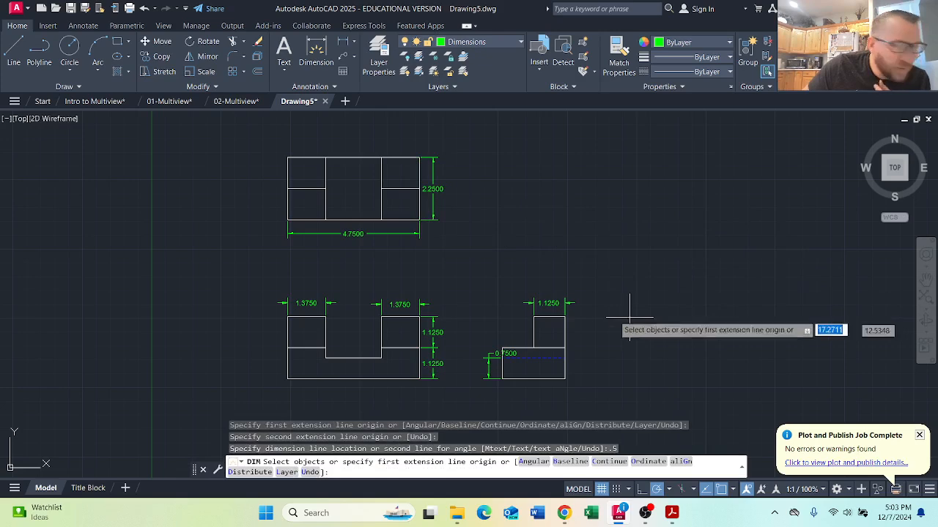
- Modify the Standard dimension style's primary units to Fractional format with a precision of 0 1/8
{"action": "left_click", "coordinate": [334, 86]}
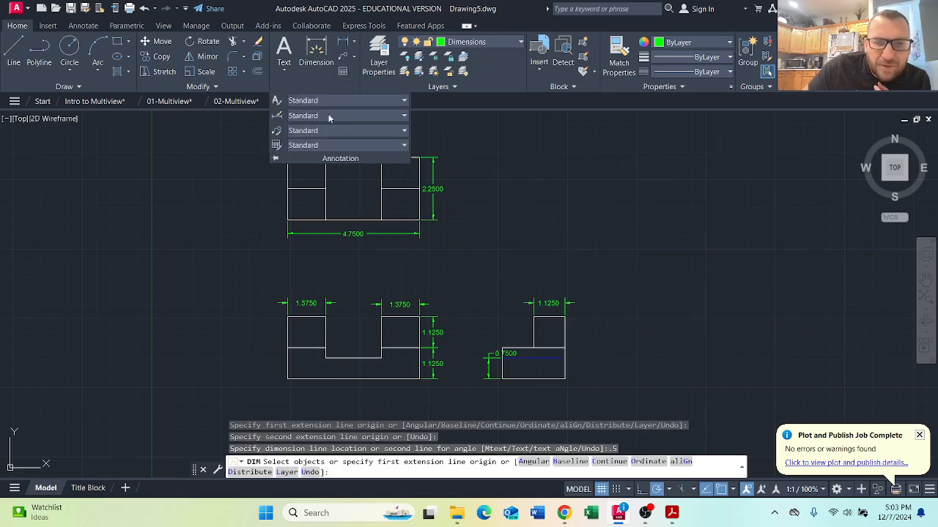
{"action": "left_click", "coordinate": [278, 117]}
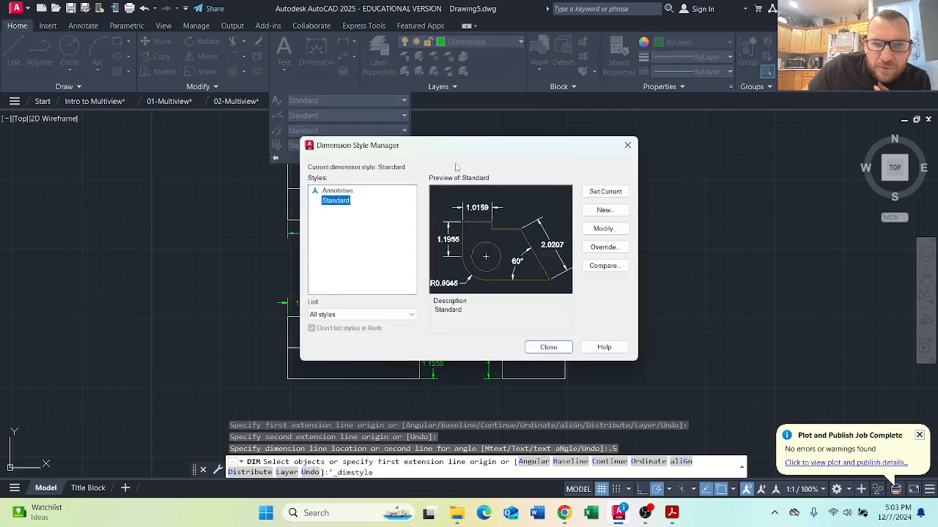
{"action": "left_click", "coordinate": [609, 229]}
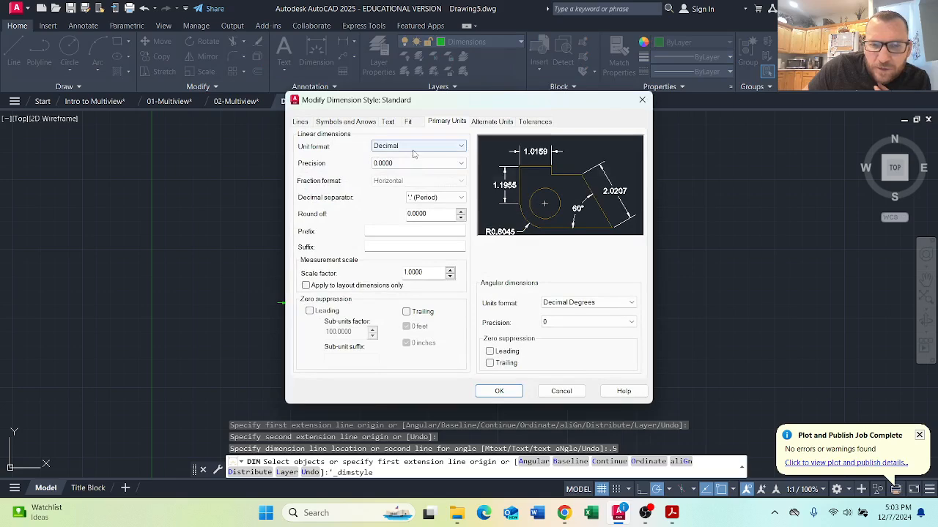
{"action": "left_click", "coordinate": [415, 146]}
{"action": "left_click", "coordinate": [408, 188]}
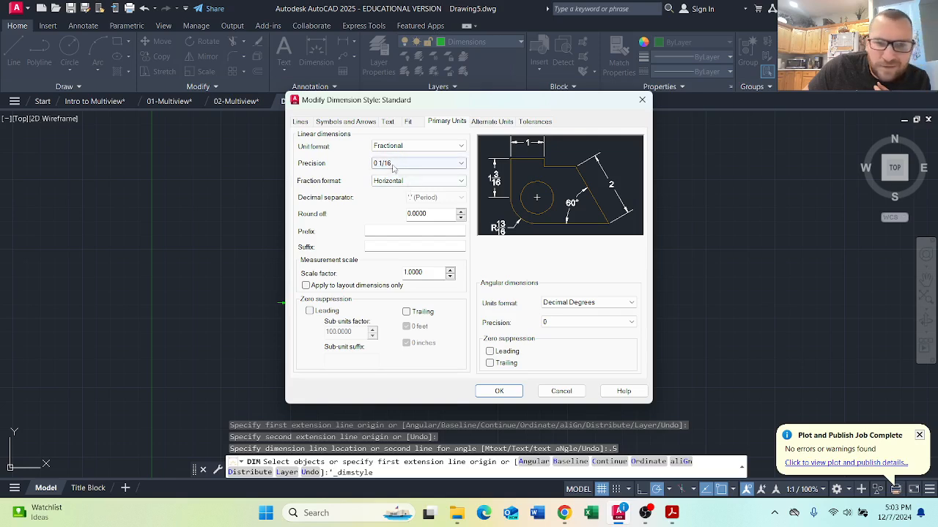
{"action": "left_click", "coordinate": [393, 165]}
{"action": "left_click", "coordinate": [395, 198]}
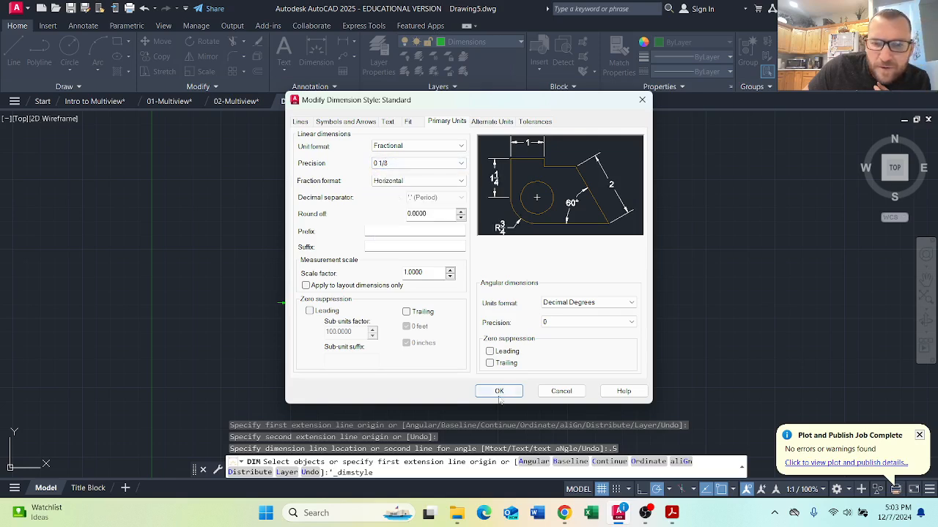
{"action": "left_click", "coordinate": [498, 392]}
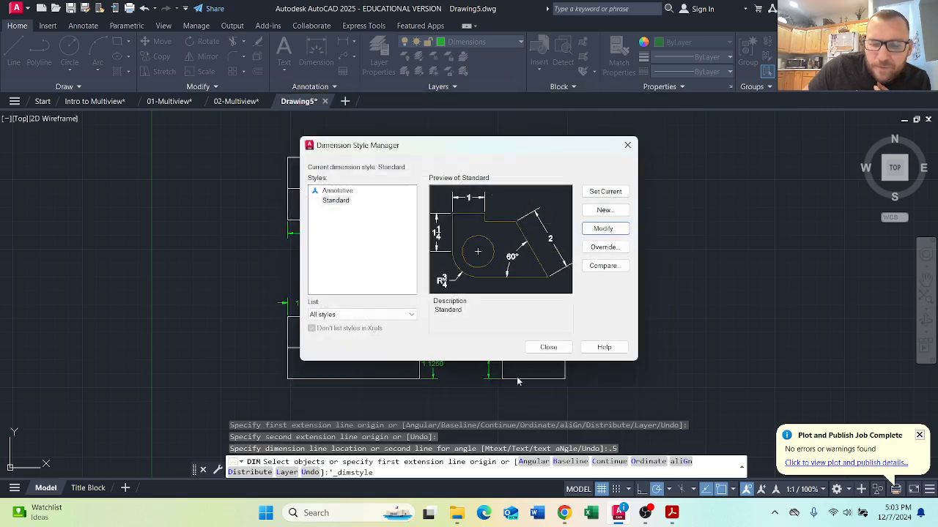
{"action": "left_click", "coordinate": [548, 347]}
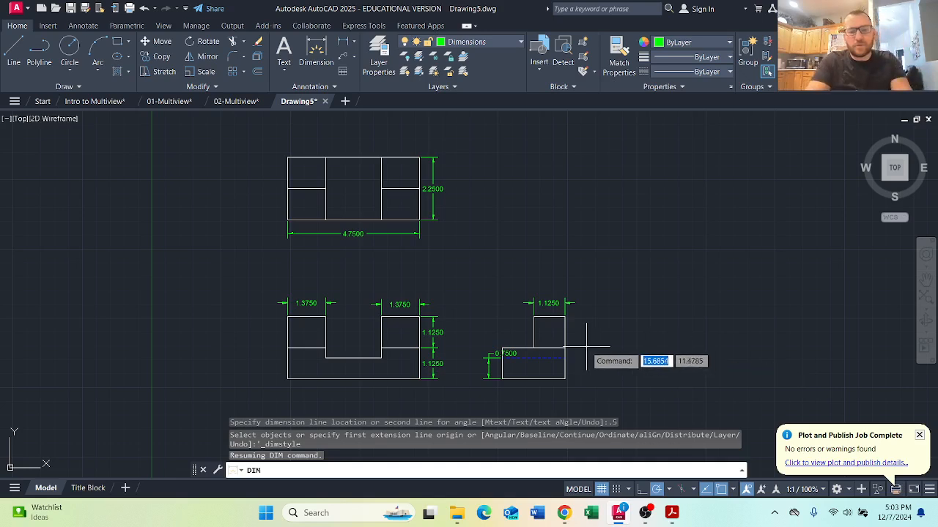
- Try to regenerate the drawing, and recheck the primary units of the Standard dimension style
{"action": "type", "text": "re"}
{"action": "key", "text": "Return"}
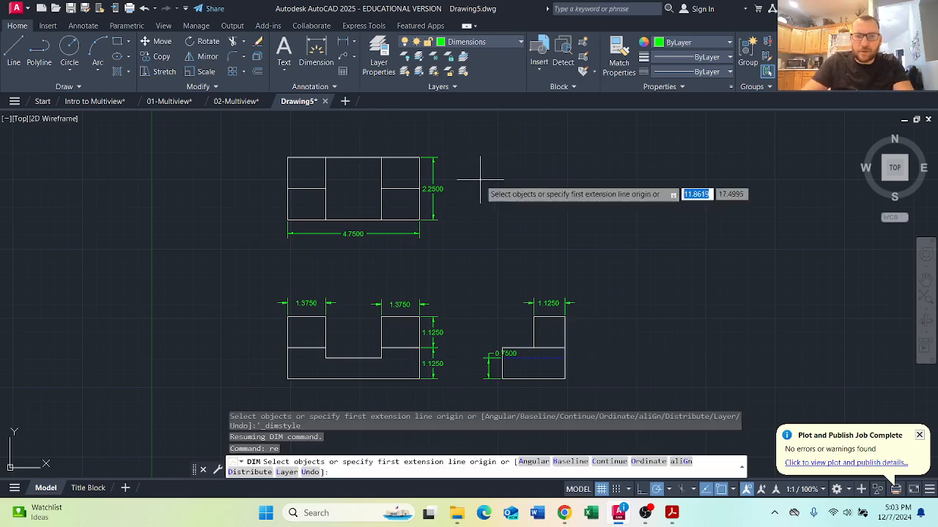
{"action": "left_click", "coordinate": [335, 86]}
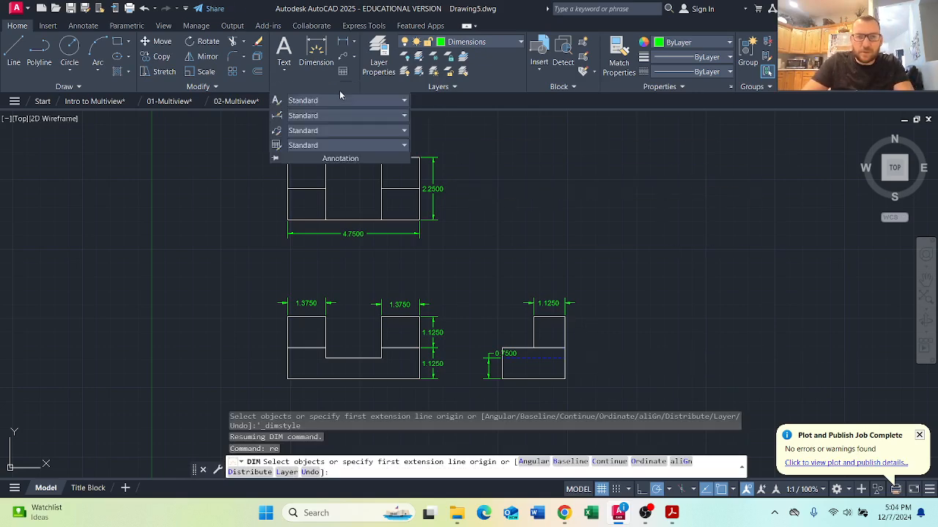
{"action": "left_click", "coordinate": [276, 116]}
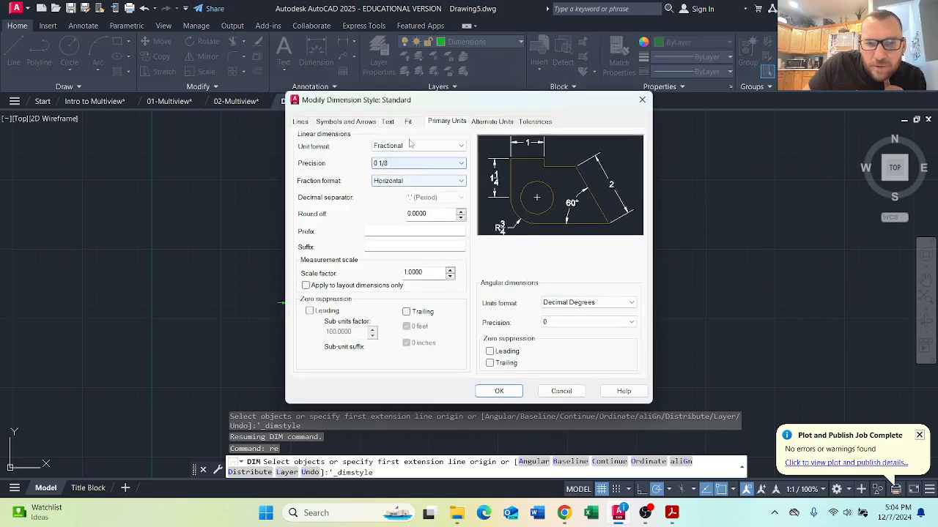
{"action": "left_click", "coordinate": [499, 391]}
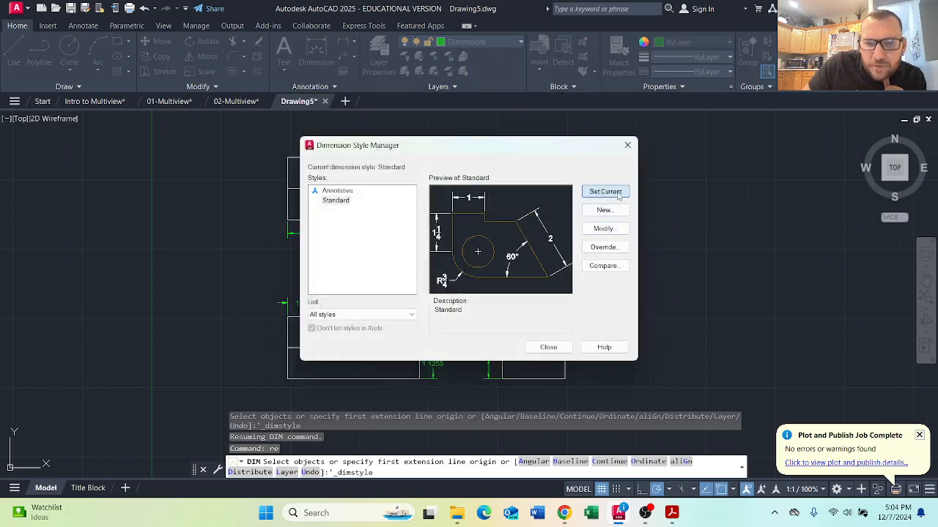
{"action": "left_click", "coordinate": [549, 348]}
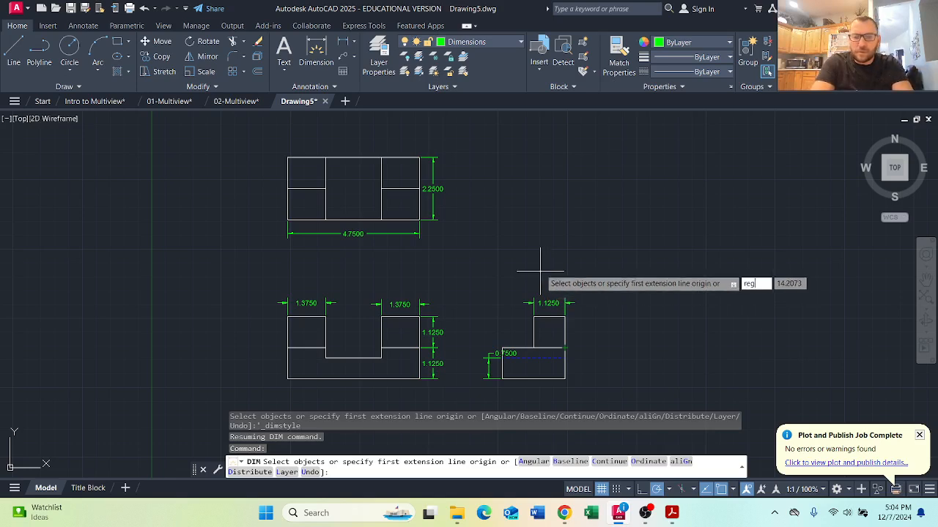
- End the dimension command and regenerate the model to refresh all dimensions with the modified style
{"action": "key", "text": "Escape"}
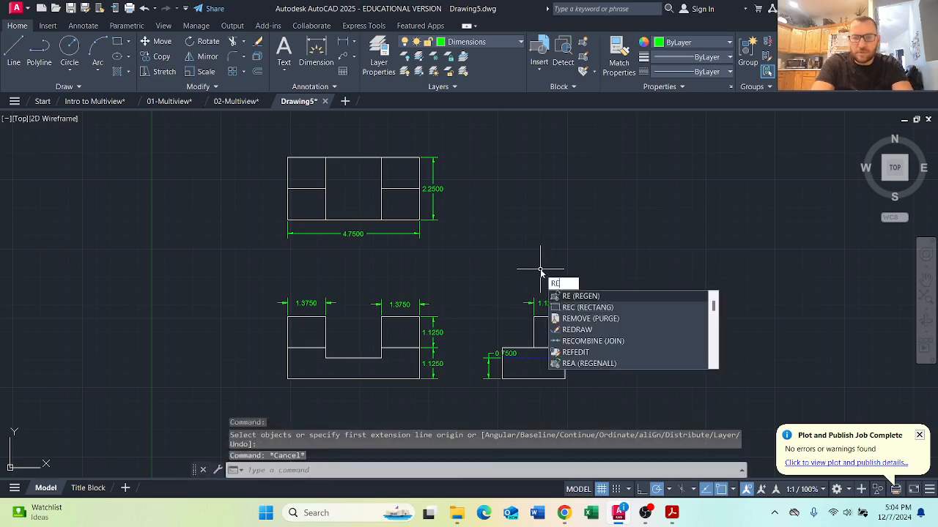
{"action": "key", "text": "Return"}
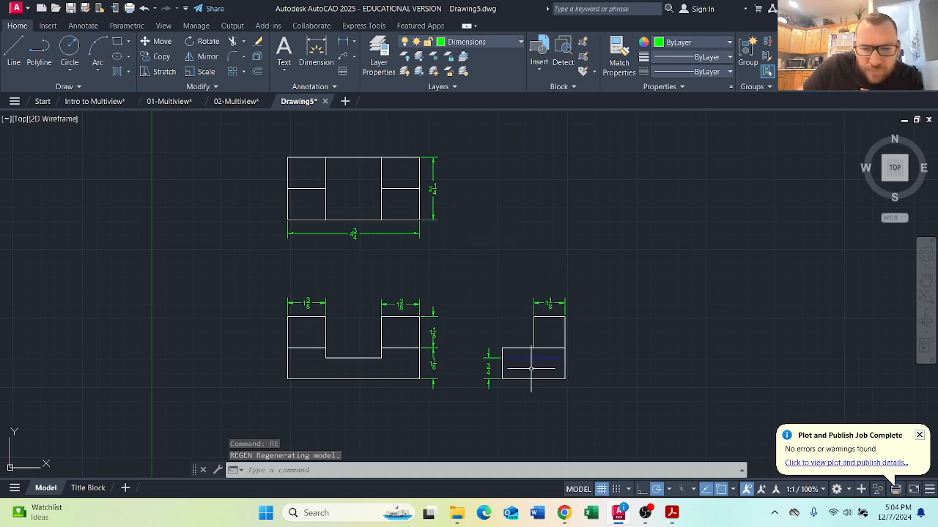
{"action": "scroll", "coordinate": [450, 341], "scroll_direction": "up", "scroll_amount": 4}
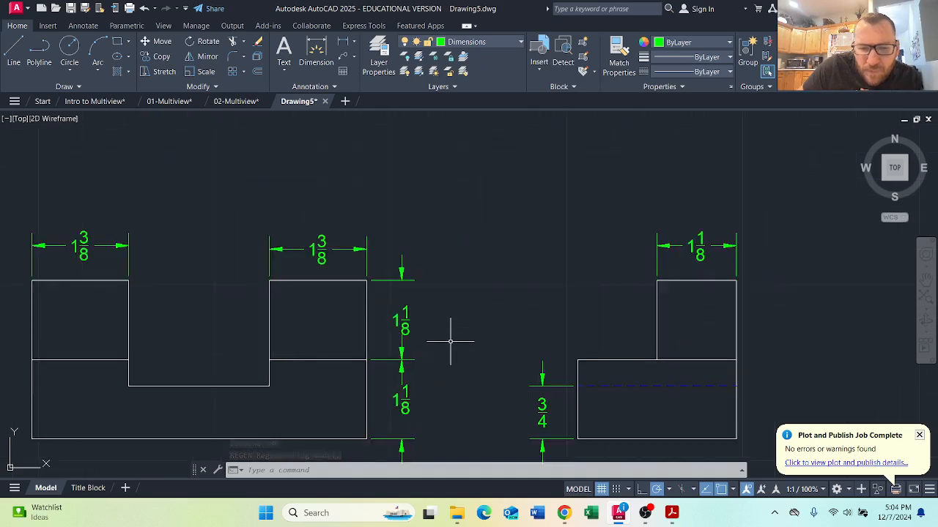
- Reposition the text of the front view's two stacked height dimensions, shifting the upper text up and the lower text down
{"action": "left_click", "coordinate": [404, 320]}
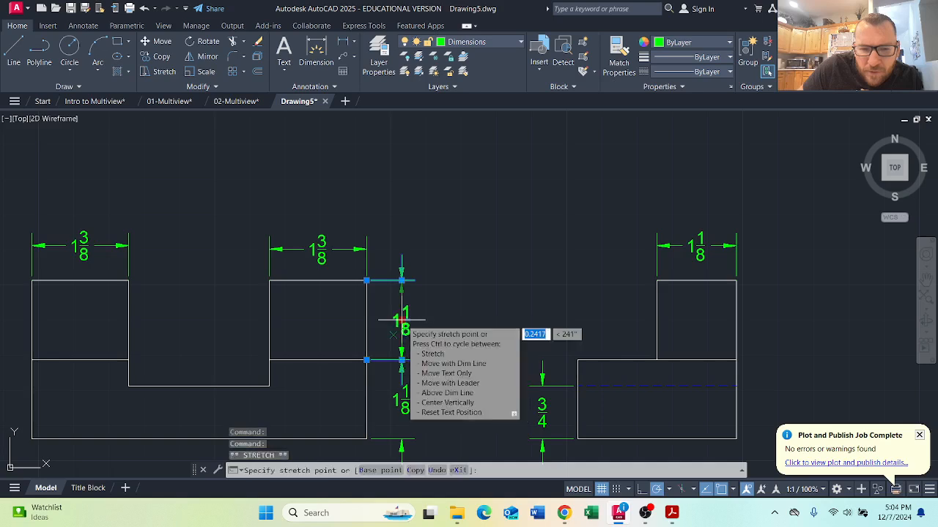
{"action": "left_click", "coordinate": [402, 320]}
{"action": "key", "text": "Escape"}
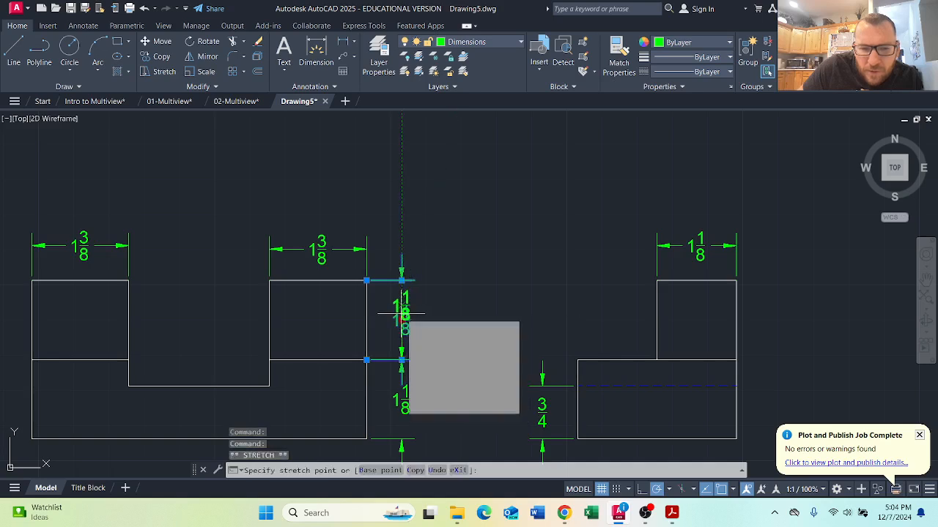
{"action": "left_click", "coordinate": [405, 401]}
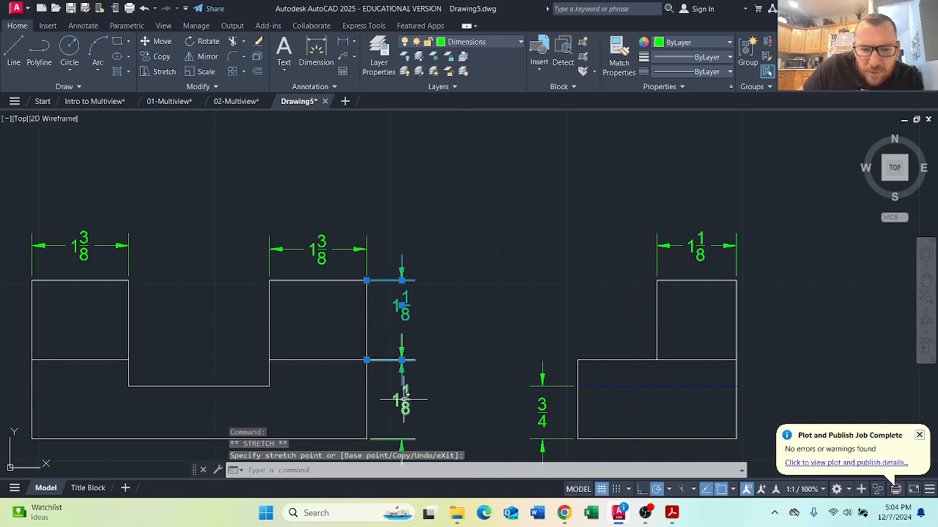
{"action": "left_click", "coordinate": [402, 402]}
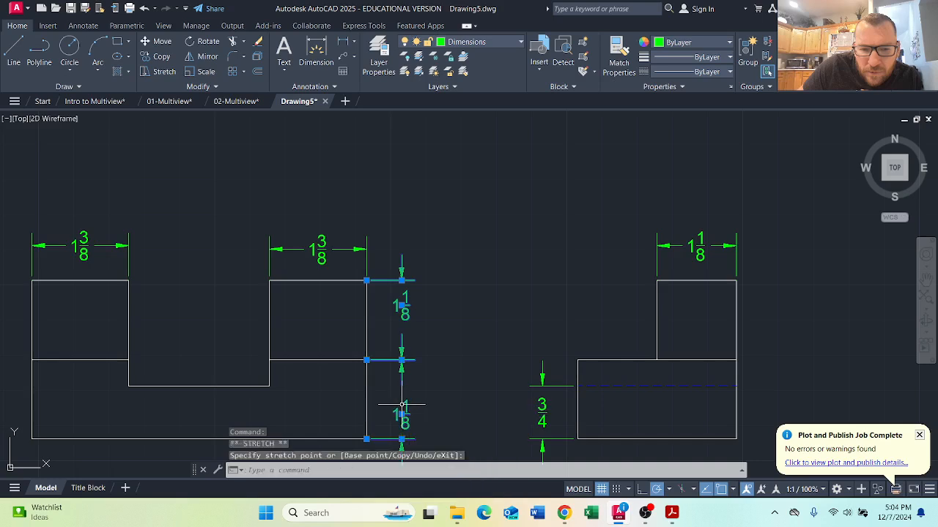
{"action": "scroll", "coordinate": [451, 405], "scroll_direction": "up", "scroll_amount": 2}
{"action": "scroll", "coordinate": [445, 389], "scroll_direction": "down", "scroll_amount": 2}
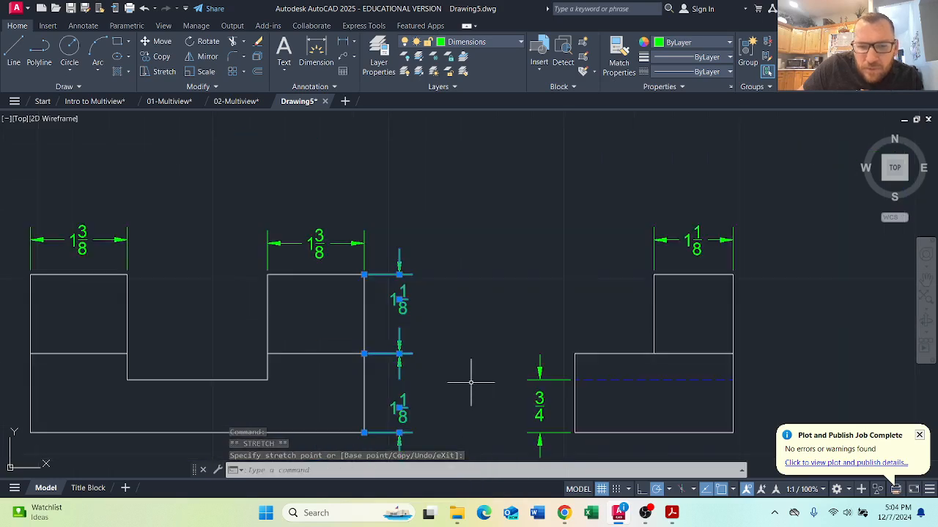
{"action": "scroll", "coordinate": [473, 372], "scroll_direction": "down", "scroll_amount": 2}
{"action": "key", "text": "Escape"}
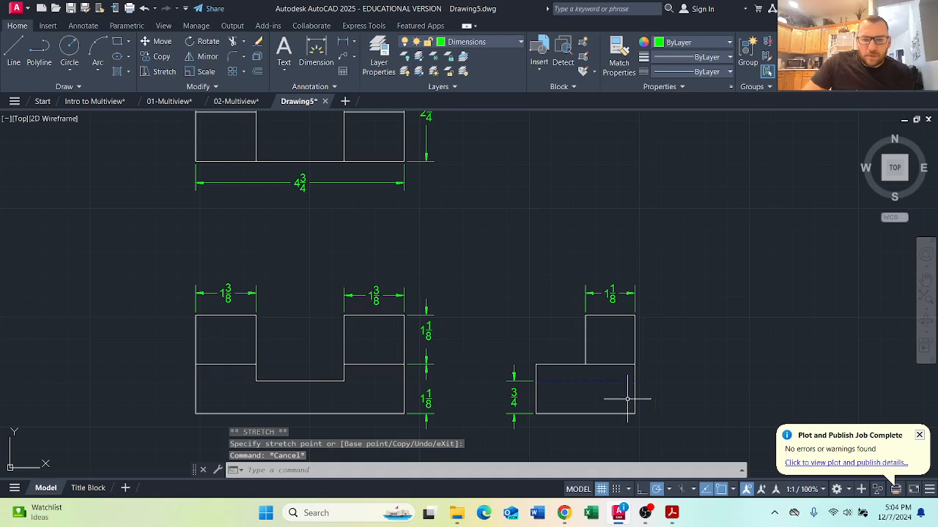
- Switch to the Title Block layout, activate its viewport and zoom the model views to their extents
{"action": "scroll", "coordinate": [391, 243], "scroll_direction": "up", "scroll_amount": 2}
{"action": "scroll", "coordinate": [387, 244], "scroll_direction": "down", "scroll_amount": 4}
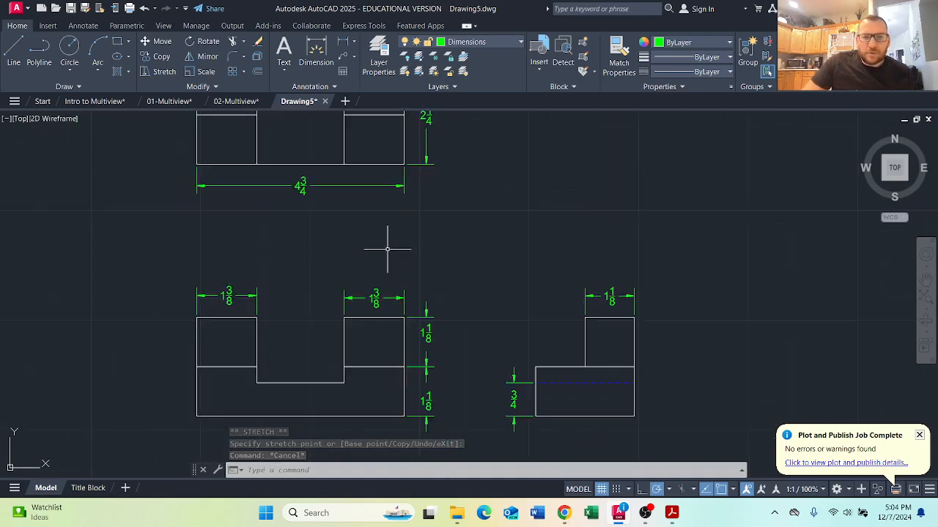
{"action": "left_click", "coordinate": [88, 488]}
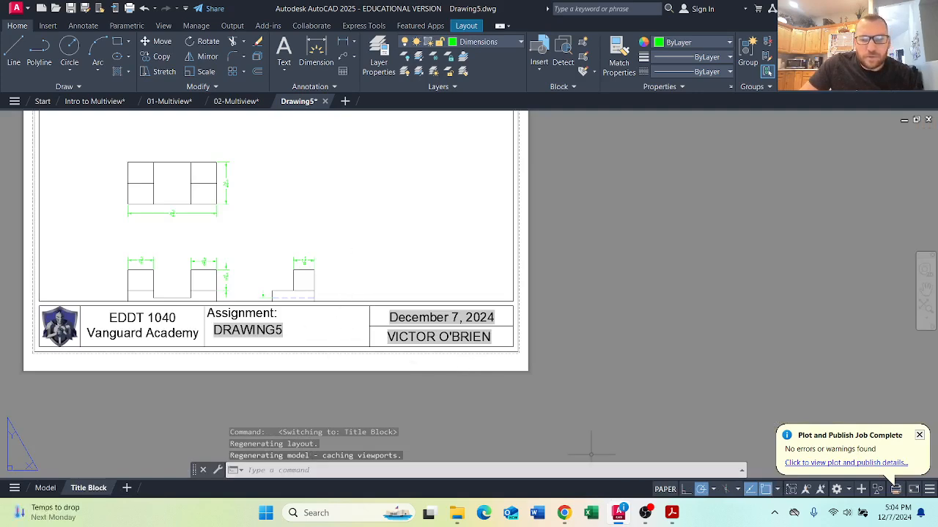
{"action": "left_click", "coordinate": [668, 489]}
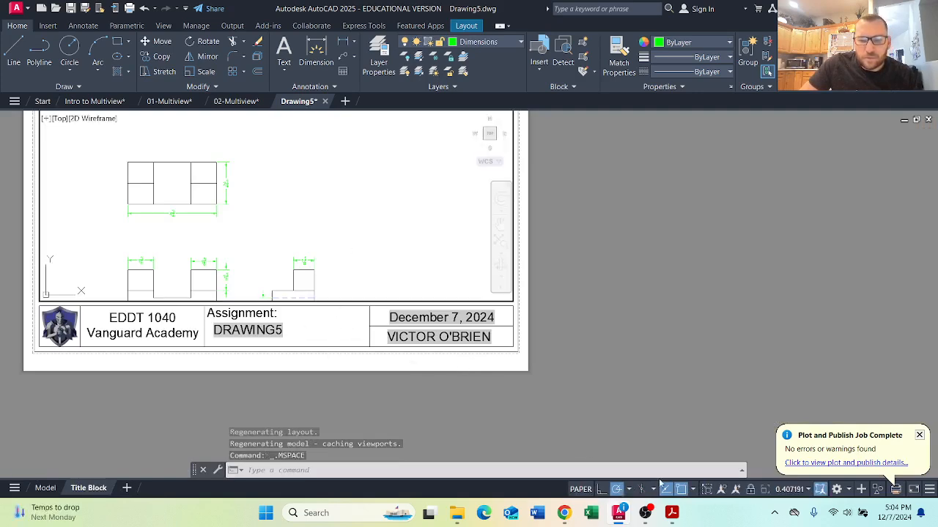
{"action": "middle_click", "coordinate": [407, 263]}
{"action": "middle_click", "coordinate": [407, 264]}
{"action": "scroll", "coordinate": [407, 264], "scroll_direction": "down", "scroll_amount": 3}
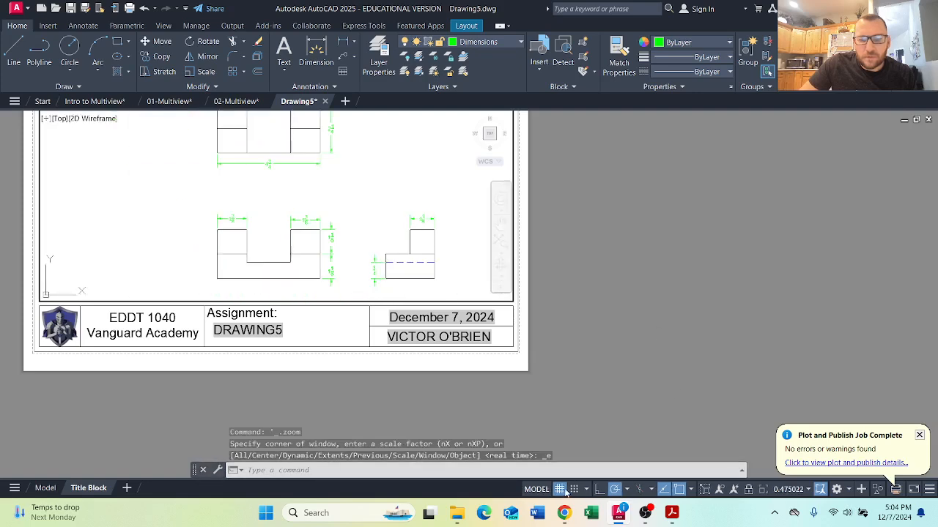
{"action": "left_click", "coordinate": [537, 489]}
{"action": "scroll", "coordinate": [638, 315], "scroll_direction": "down", "scroll_amount": 2}
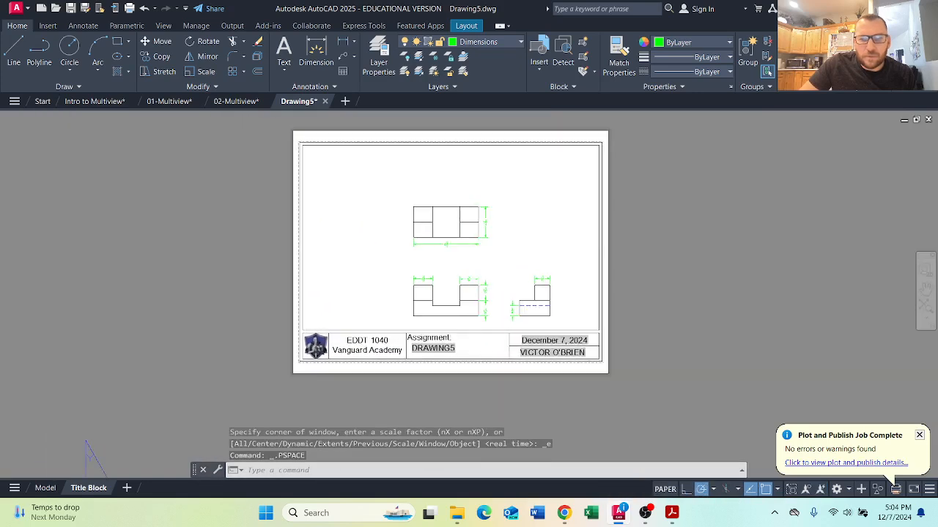
{"action": "left_click", "coordinate": [665, 489]}
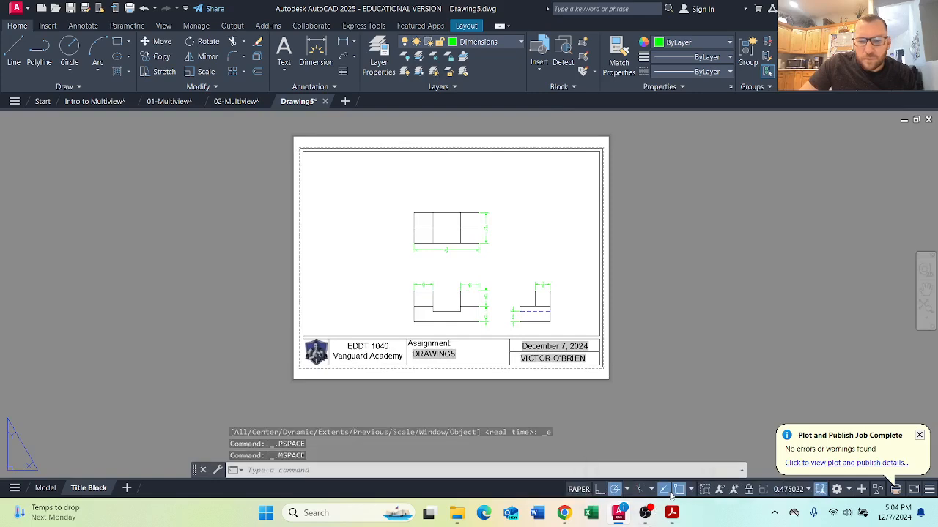
{"action": "middle_click", "coordinate": [444, 243]}
{"action": "middle_click", "coordinate": [444, 242]}
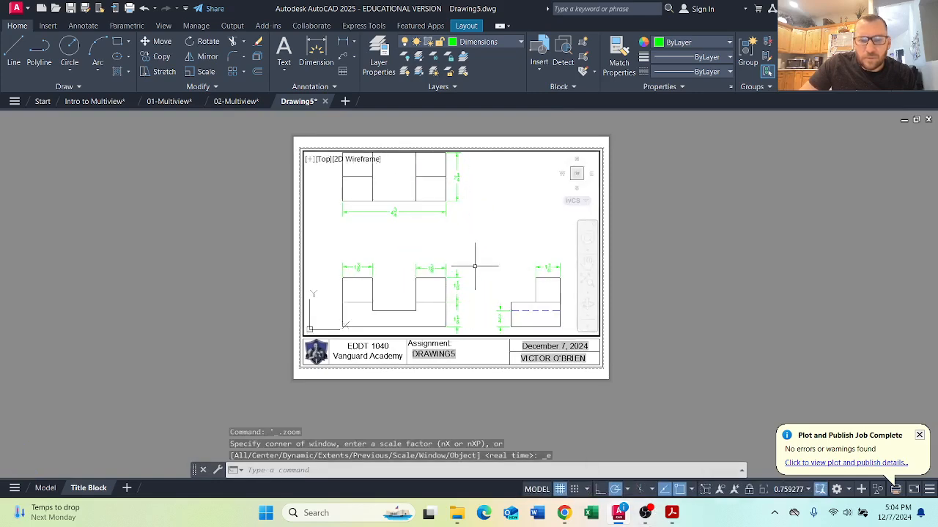
- Add a custom scale named 75% to the drawing scale list, with 0.75 paper units equal to 1 drawing unit
{"action": "left_click", "coordinate": [807, 490]}
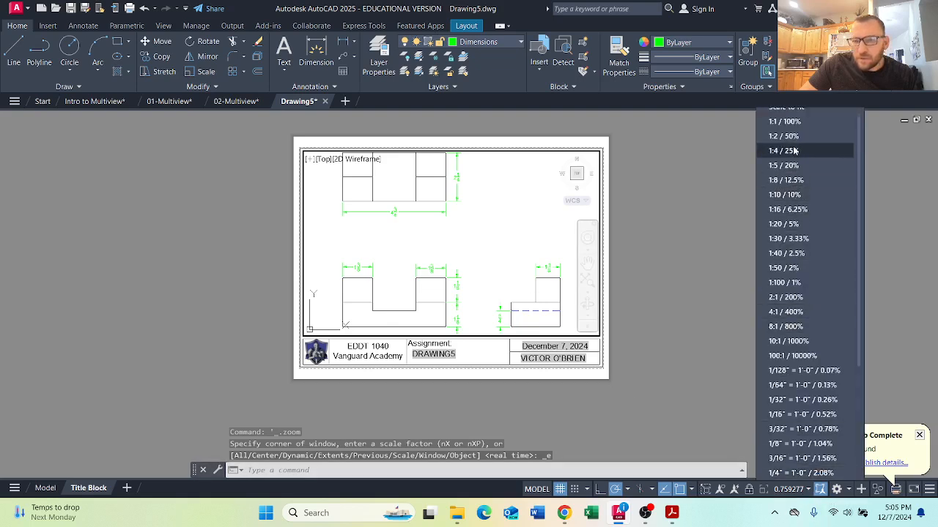
{"action": "scroll", "coordinate": [801, 157], "scroll_direction": "up", "scroll_amount": 1}
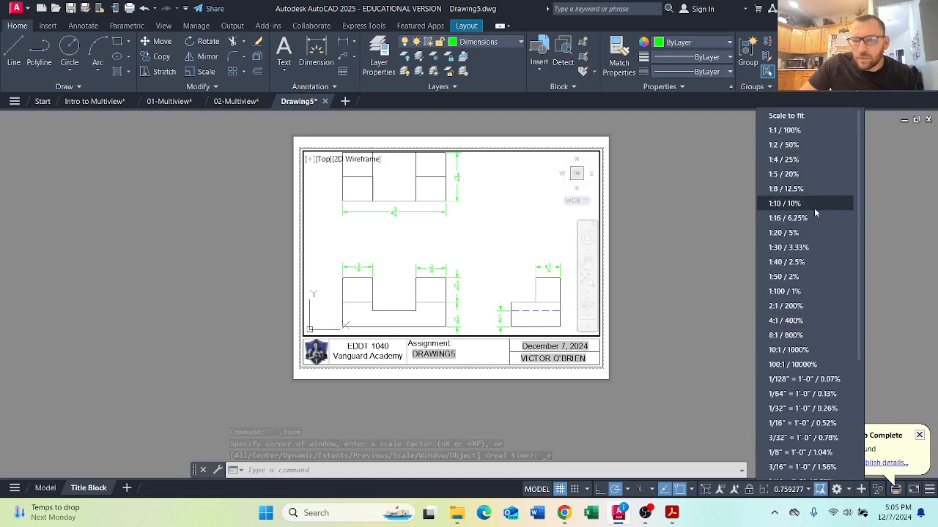
{"action": "scroll", "coordinate": [758, 422], "scroll_direction": "down", "scroll_amount": 1}
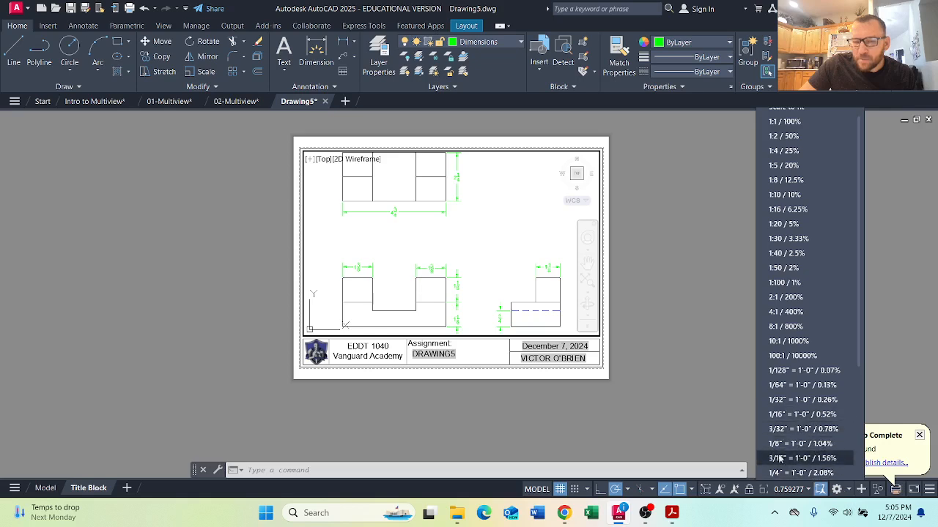
{"action": "scroll", "coordinate": [801, 493], "scroll_direction": "down", "scroll_amount": 2}
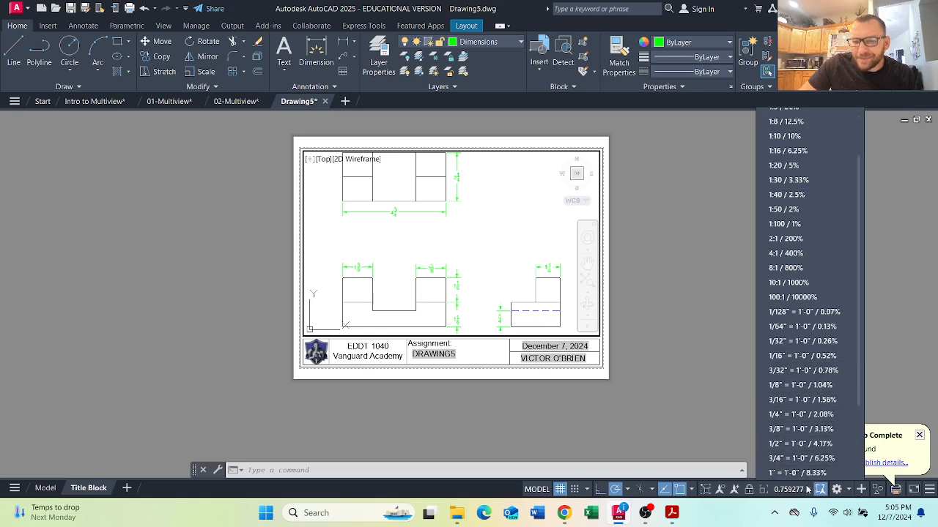
{"action": "scroll", "coordinate": [807, 461], "scroll_direction": "down", "scroll_amount": 4}
{"action": "left_click", "coordinate": [792, 441]}
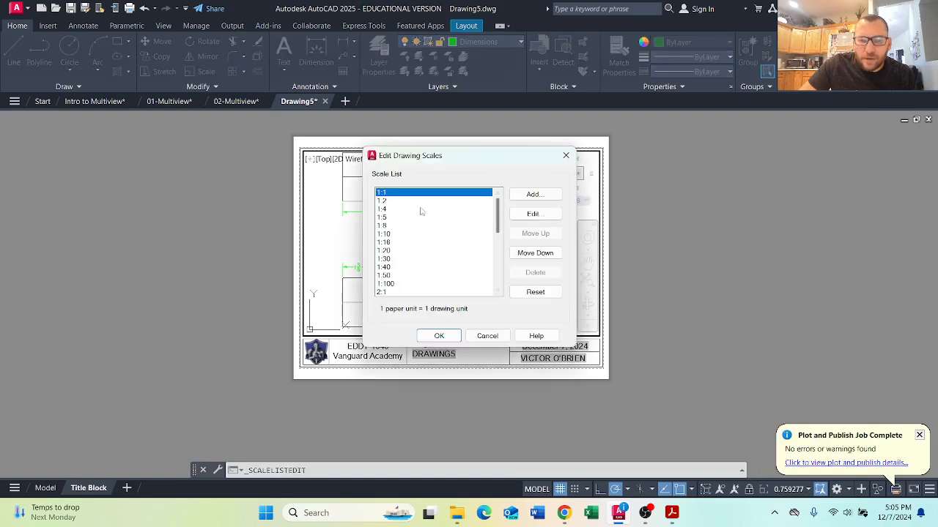
{"action": "left_click", "coordinate": [534, 194]}
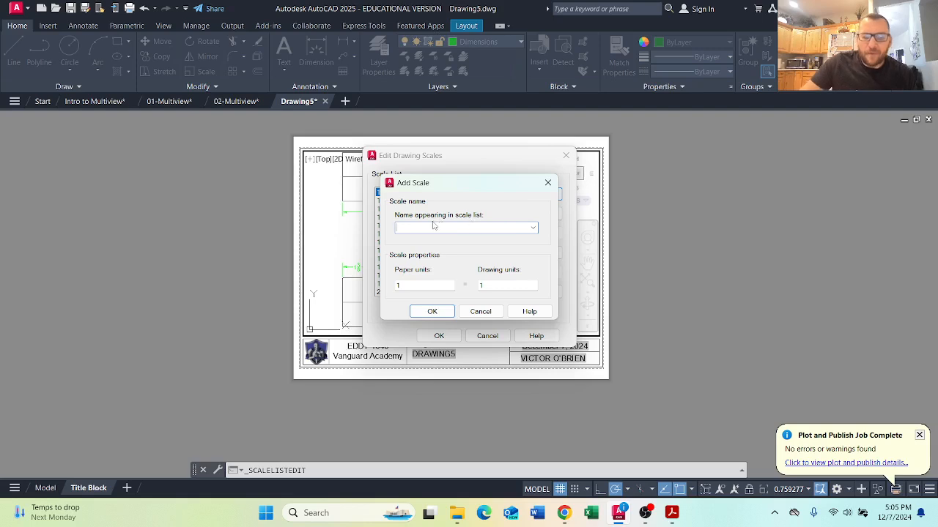
{"action": "type", "text": "75%"}
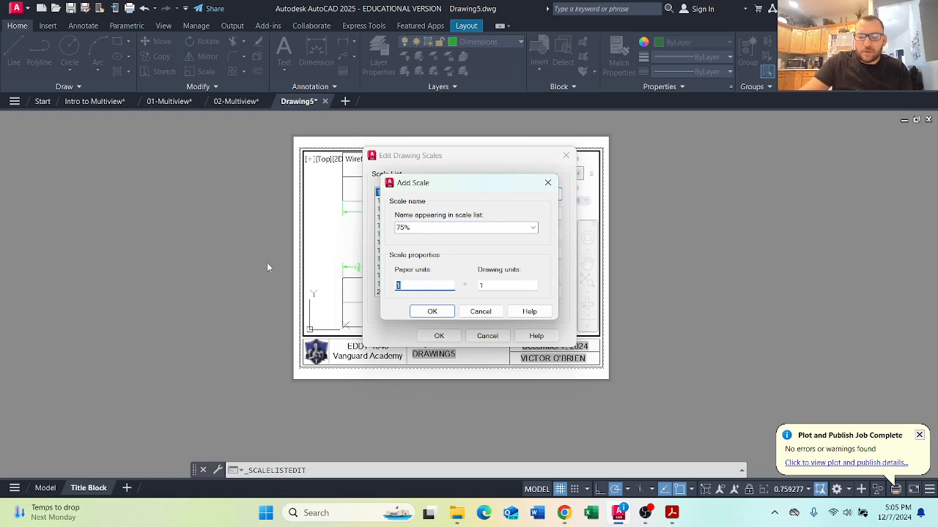
{"action": "type", "text": "75"}
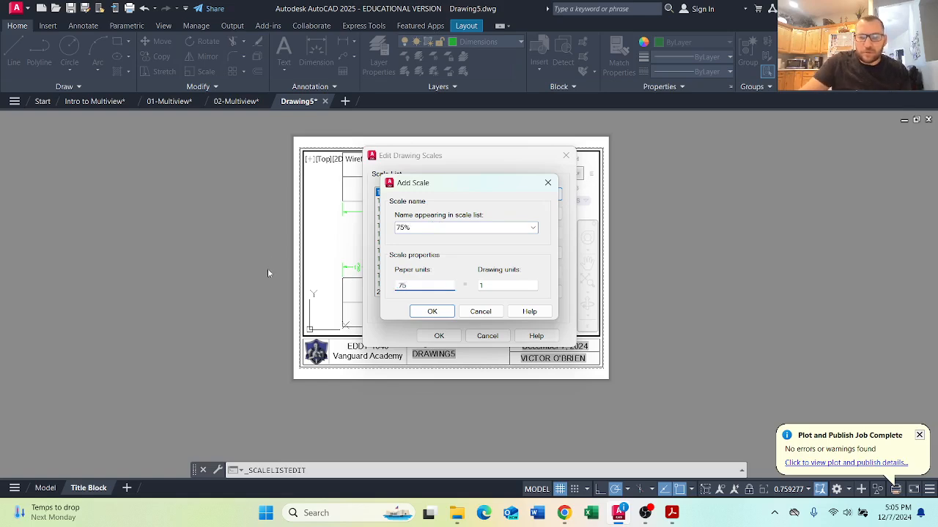
{"action": "left_click", "coordinate": [433, 312]}
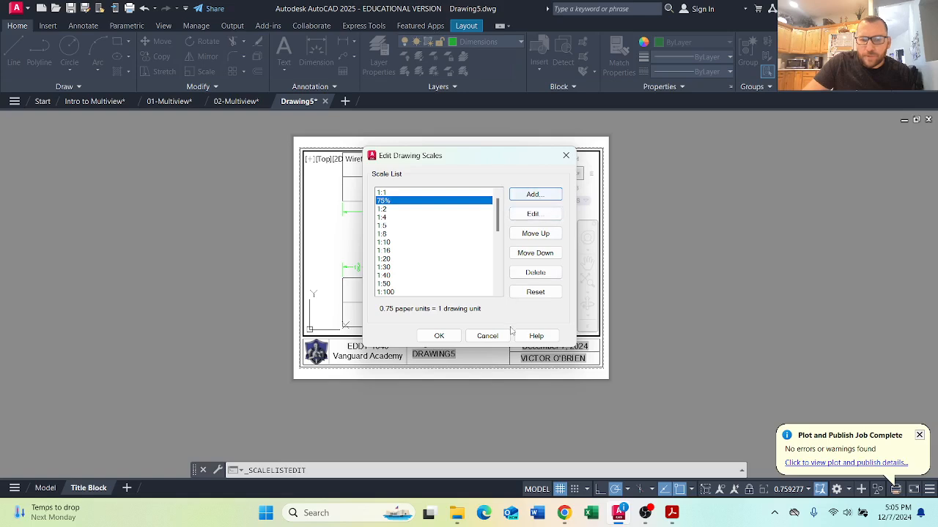
{"action": "left_click", "coordinate": [439, 336]}
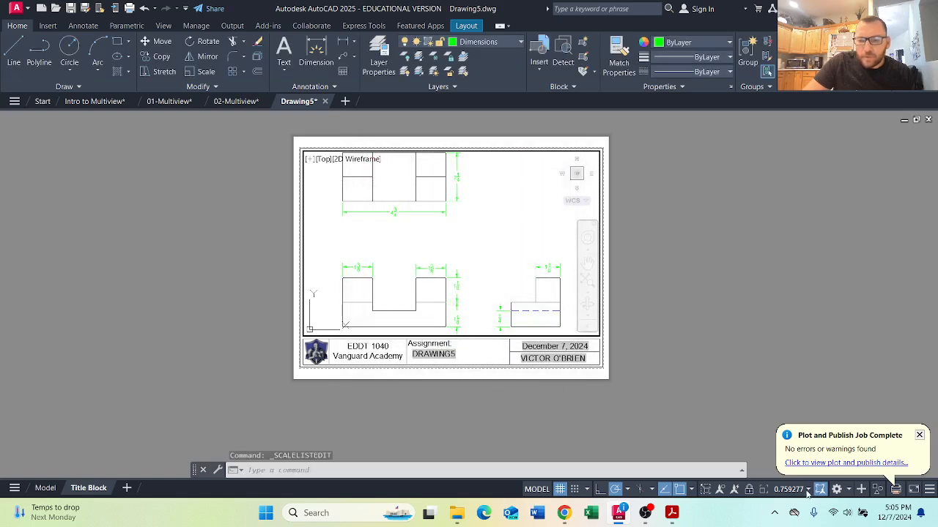
- Apply the 75% scale to the active viewport and reposition the views within the sheet border
{"action": "left_click", "coordinate": [802, 491]}
{"action": "left_click", "coordinate": [785, 133]}
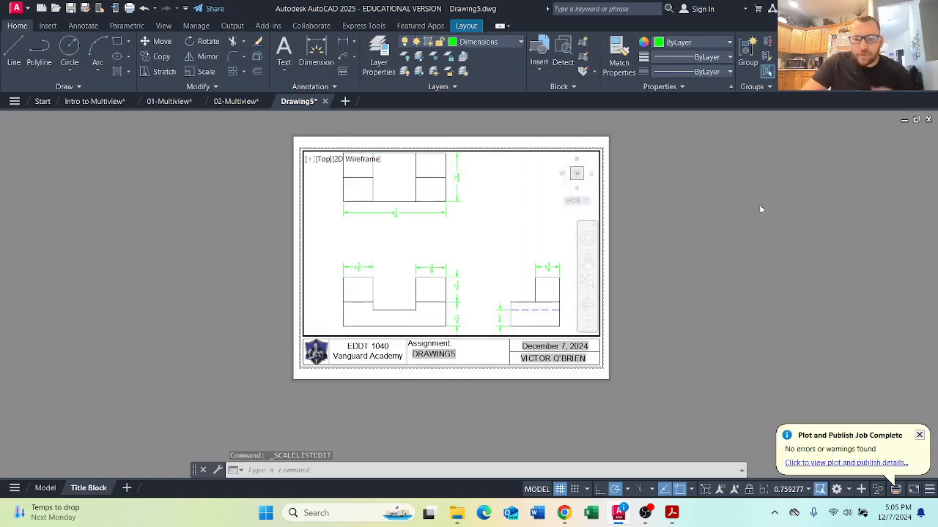
{"action": "middle_click_drag", "start_coordinate": [486, 258], "coordinate": [461, 260]}
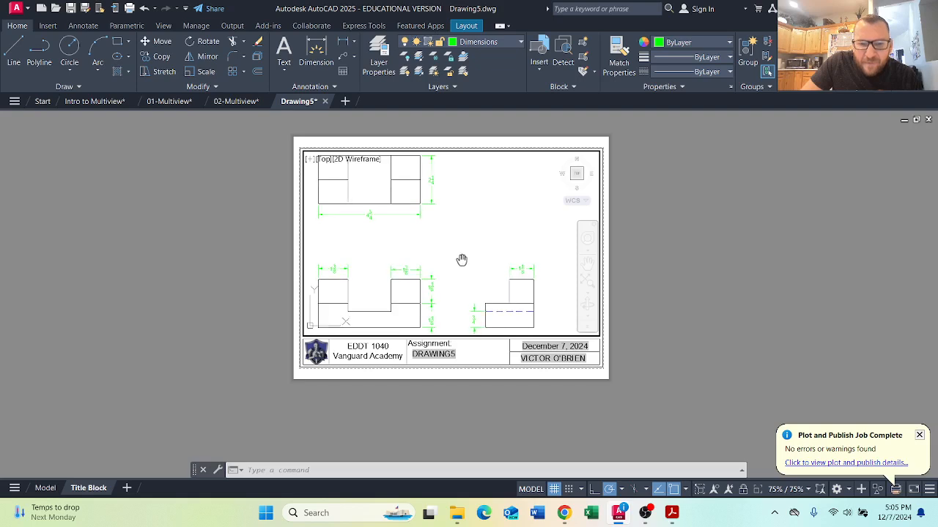
- In model space, move the side view with its dimensions horizontally away from the front view, and return to the Title Block layout
{"action": "left_click", "coordinate": [57, 489]}
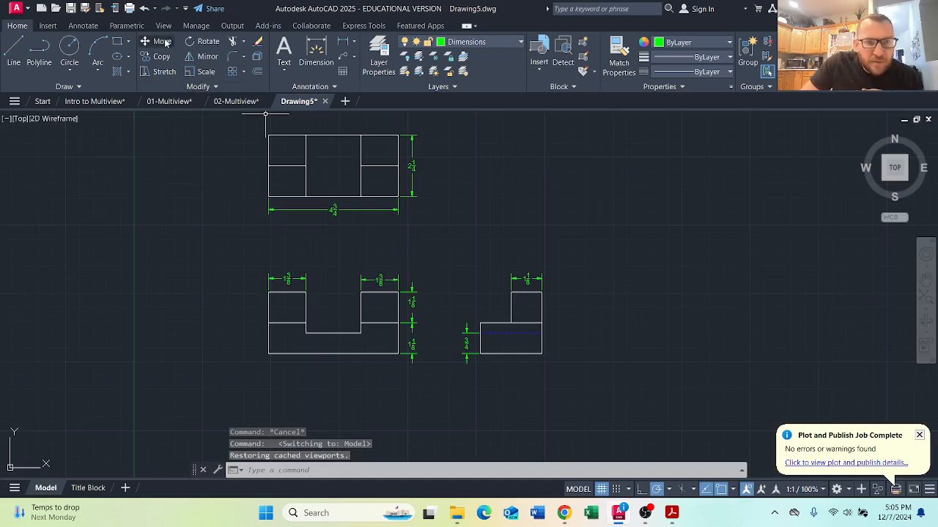
{"action": "left_click", "coordinate": [163, 42]}
{"action": "left_click_drag", "start_coordinate": [454, 250], "coordinate": [588, 384]}
{"action": "left_click", "coordinate": [450, 245]}
{"action": "left_click", "coordinate": [611, 382]}
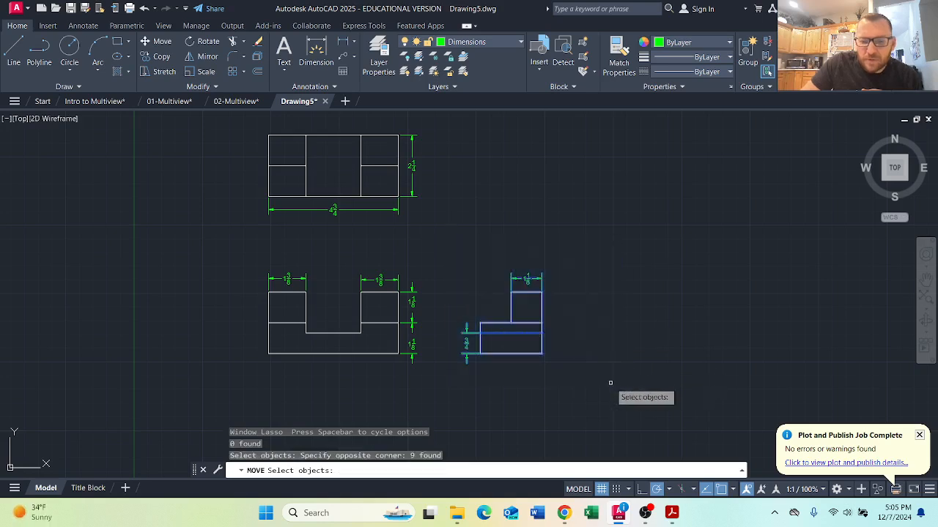
{"action": "key", "text": "Return"}
{"action": "left_click", "coordinate": [543, 382]}
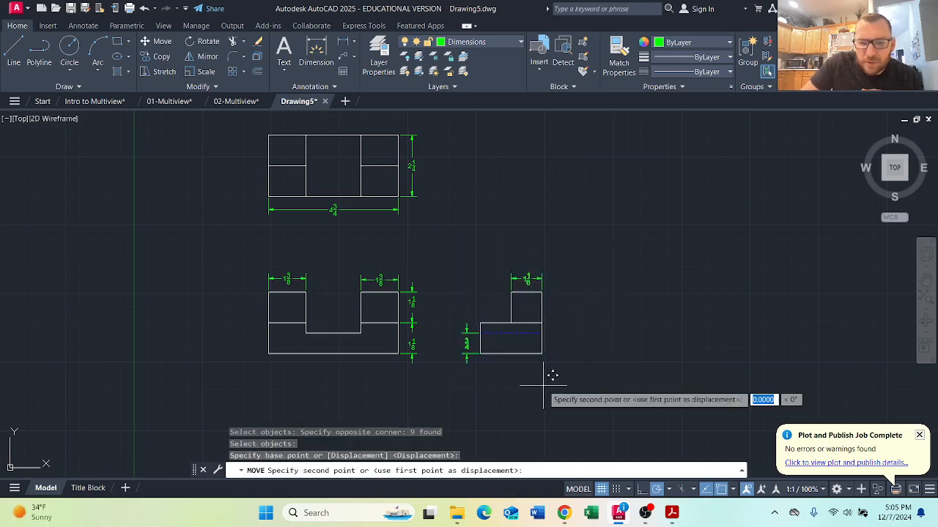
{"action": "left_click", "coordinate": [592, 384]}
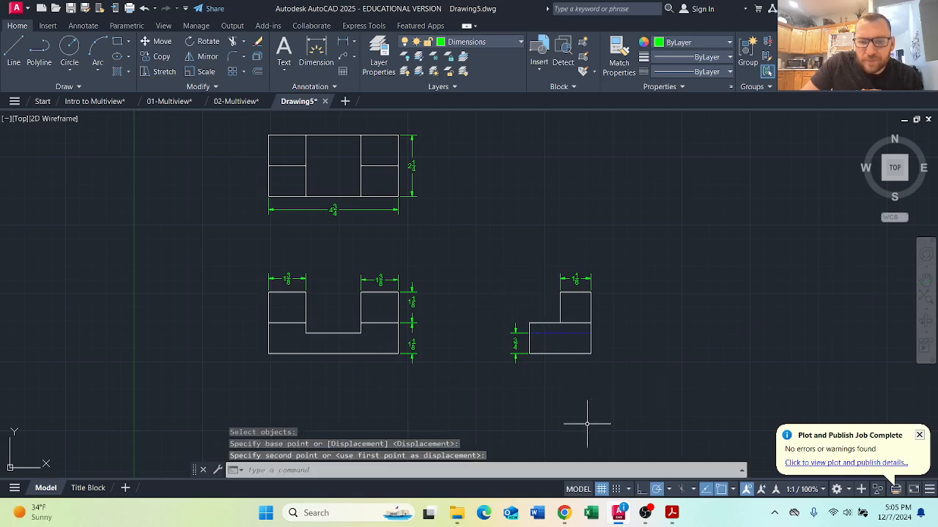
{"action": "left_click", "coordinate": [88, 488]}
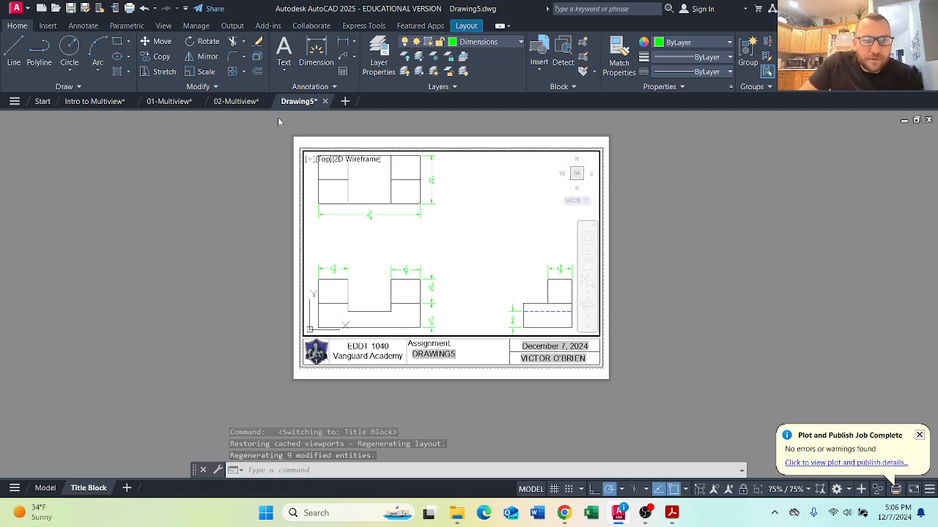
- Save the drawing as 03-Multiview.dwg in the EDDT 1040 course folder, basing the file name on the existing 02-Multiview.dwg
{"action": "left_click", "coordinate": [23, 10]}
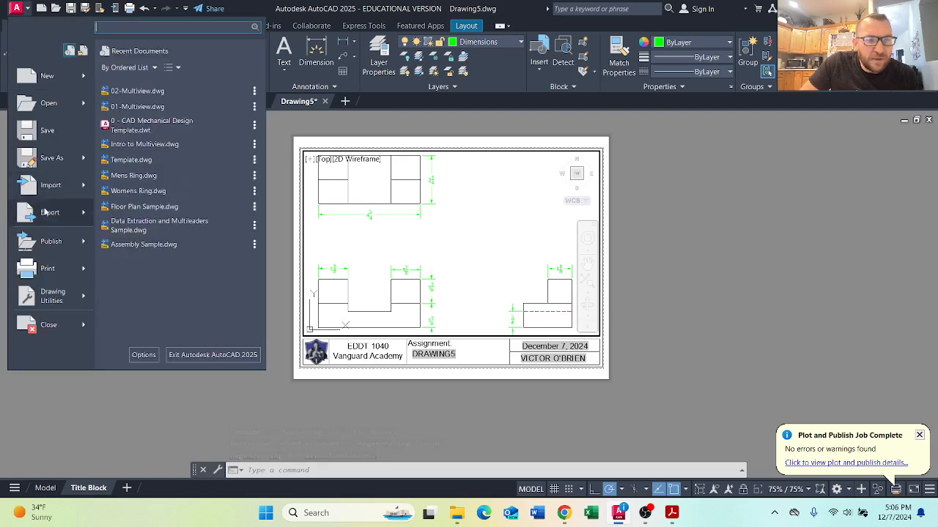
{"action": "left_click", "coordinate": [54, 163]}
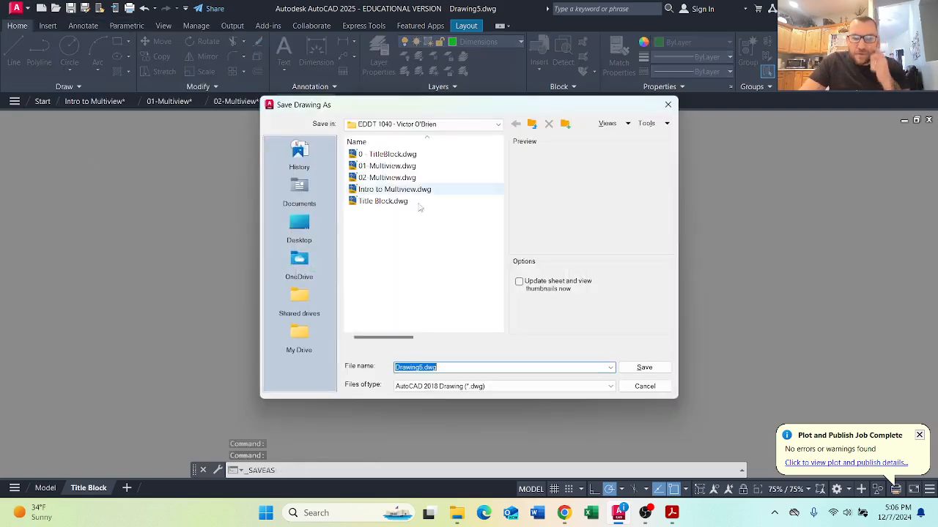
{"action": "left_click", "coordinate": [381, 178]}
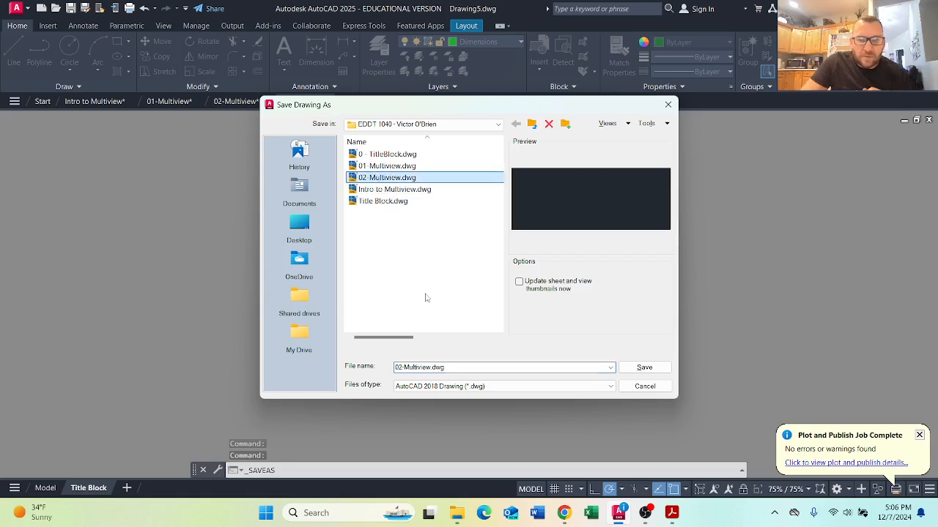
{"action": "double_click", "coordinate": [399, 369]}
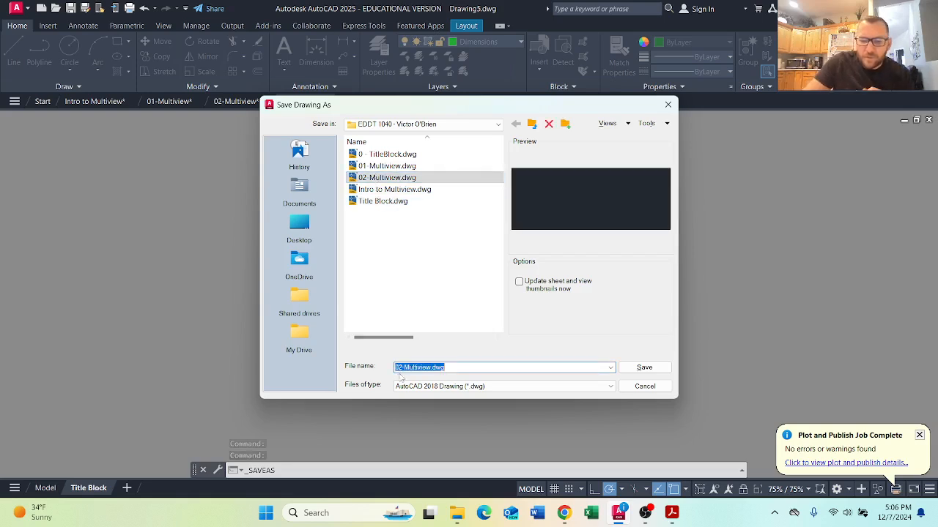
{"action": "key", "text": "Left"}
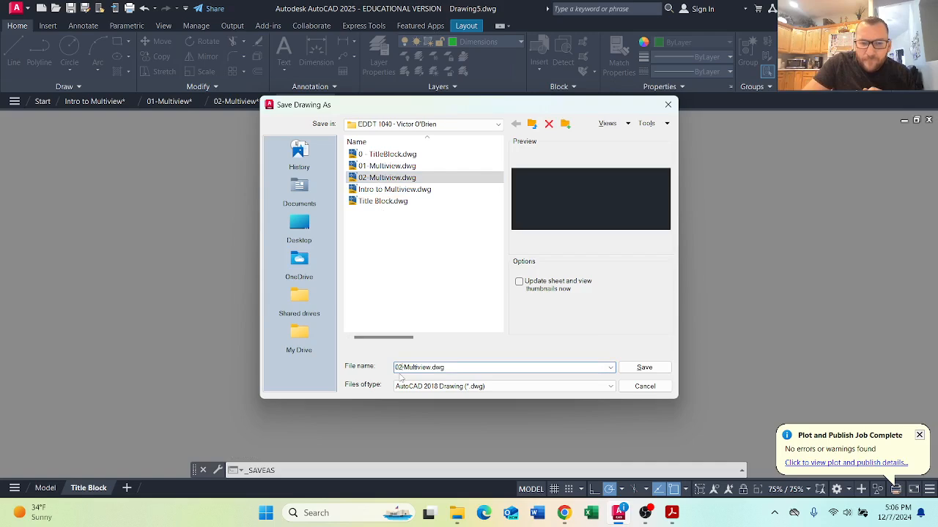
{"action": "type", "text": "3-"}
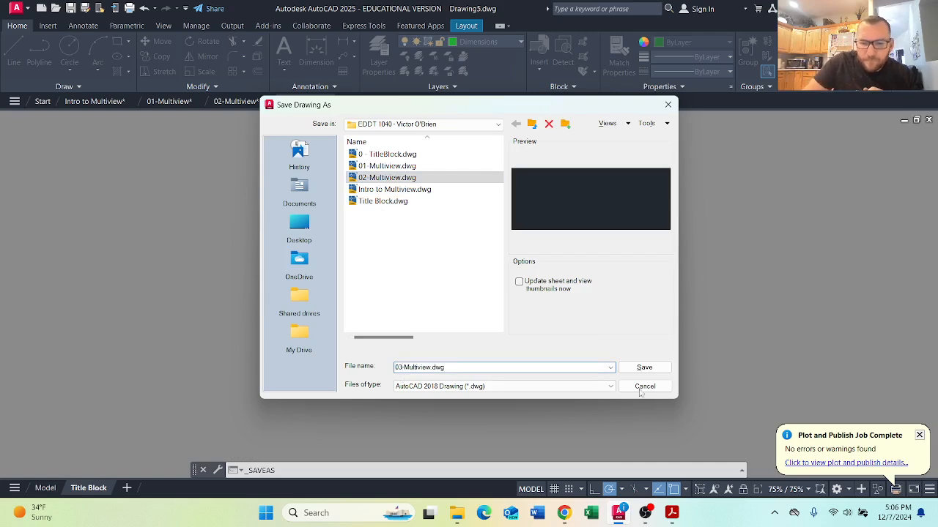
{"action": "left_click", "coordinate": [662, 368]}
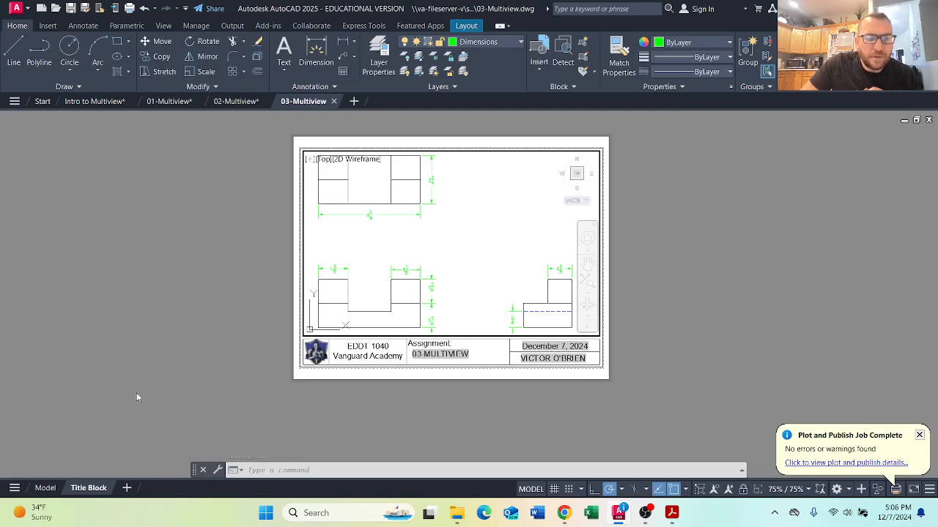
- Plot the Title Block layout as a single sheet with DWG To PDF, saving the file as 03-Multiview.pdf
{"action": "left_click", "coordinate": [128, 9]}
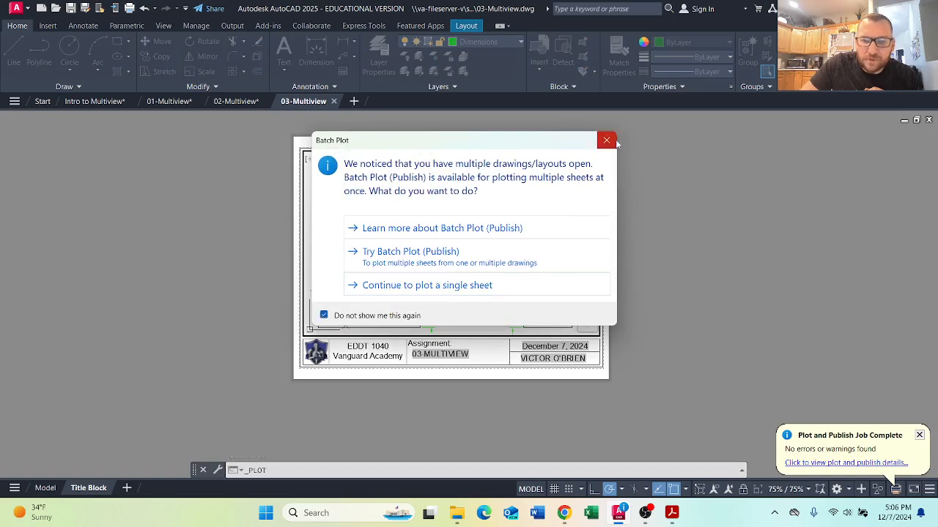
{"action": "left_click", "coordinate": [464, 287]}
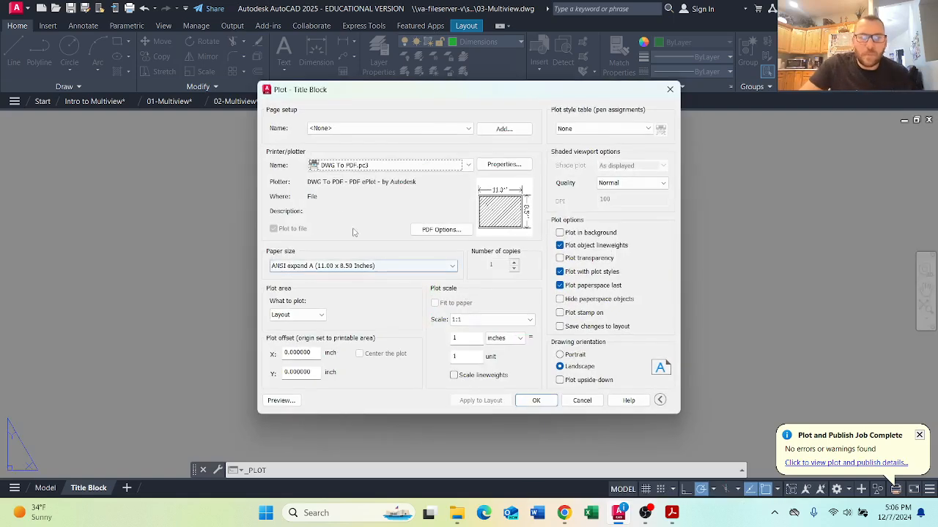
{"action": "left_click", "coordinate": [536, 401]}
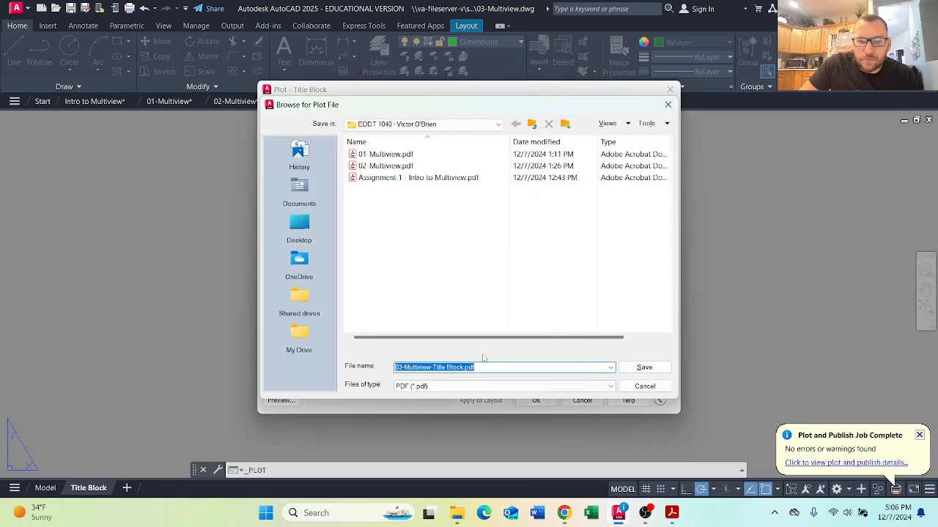
{"action": "left_click", "coordinate": [457, 367]}
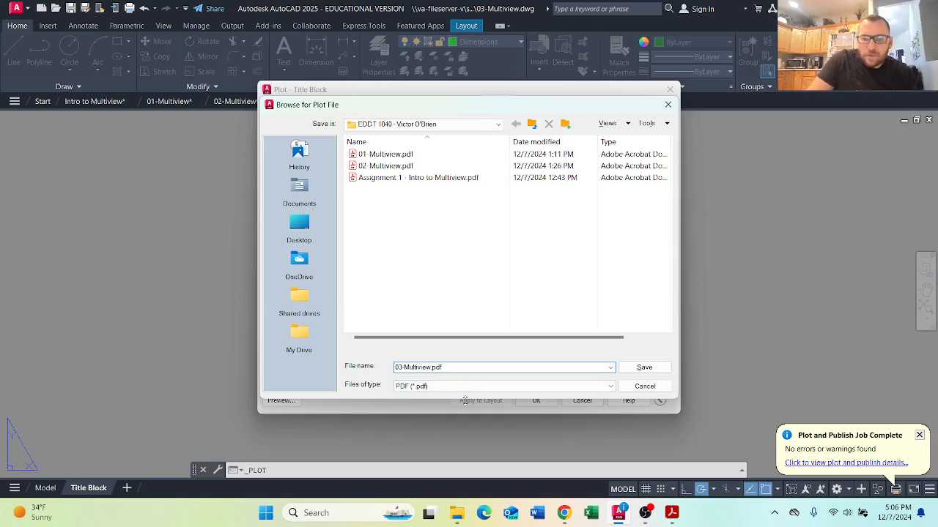
{"action": "key", "text": "Return"}
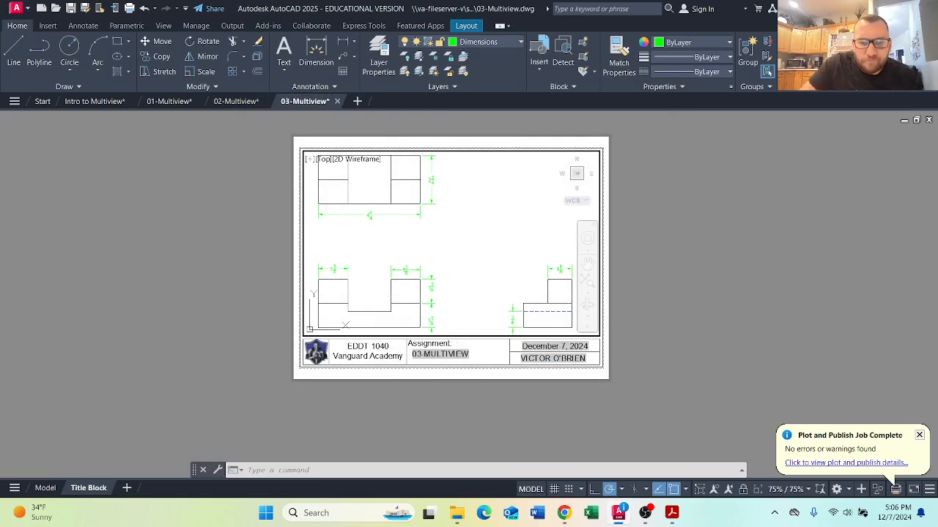
{"action": "left_click", "coordinate": [533, 489]}
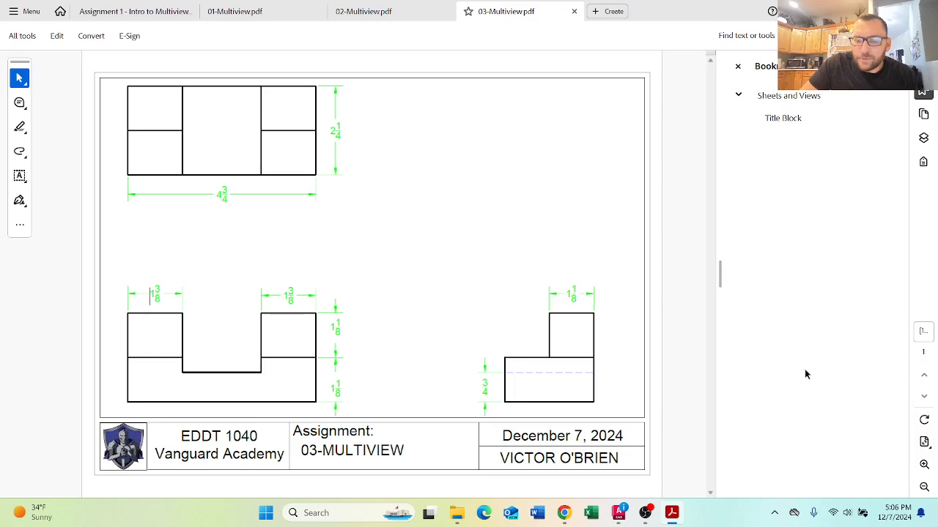
{"action": "left_click", "coordinate": [646, 514]}
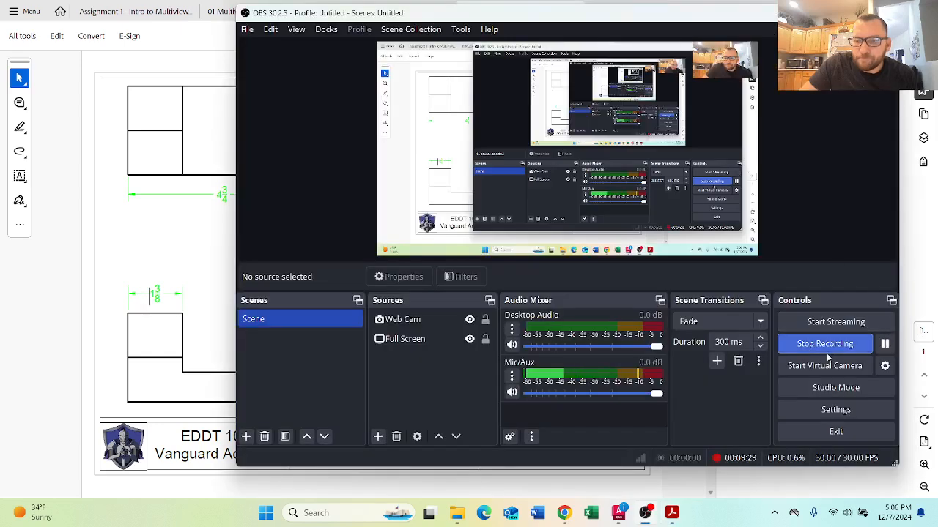